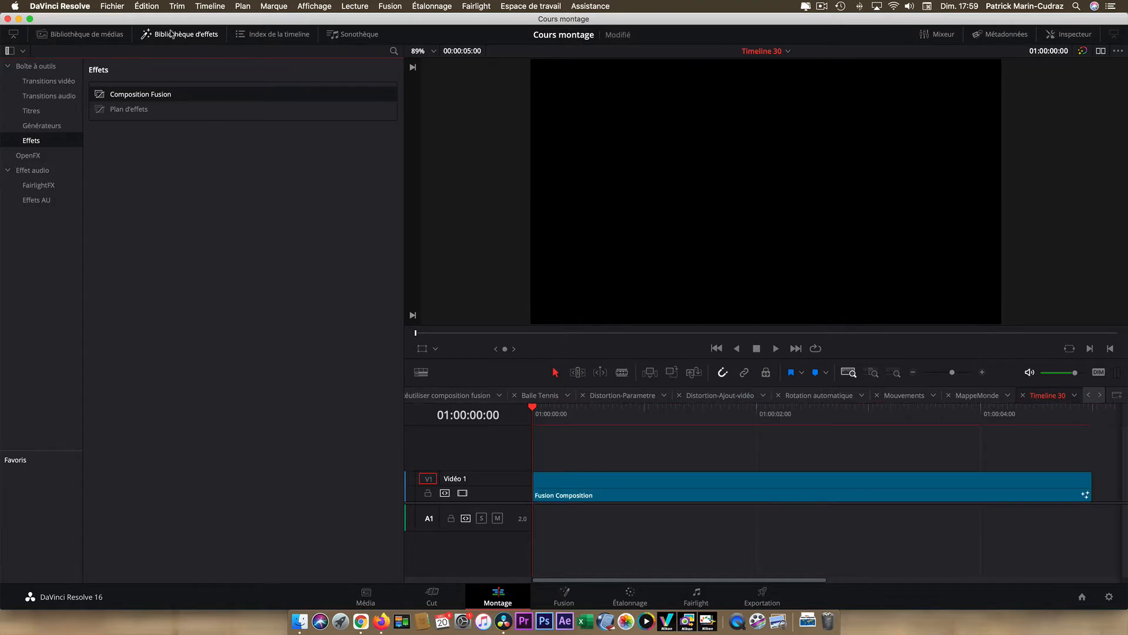
Close the effects library and open the timeline's Fusion Composition clip on the Fusion page
{"action": "left_click", "coordinate": [170, 34]}
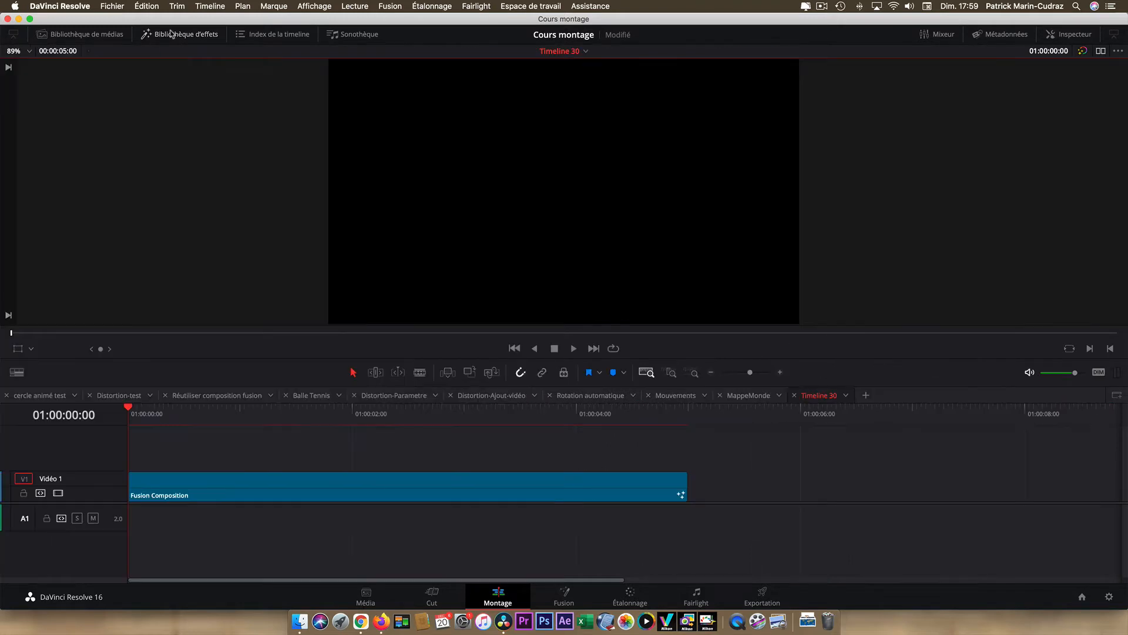
{"action": "left_click", "coordinate": [541, 485]}
{"action": "right_click", "coordinate": [542, 484]}
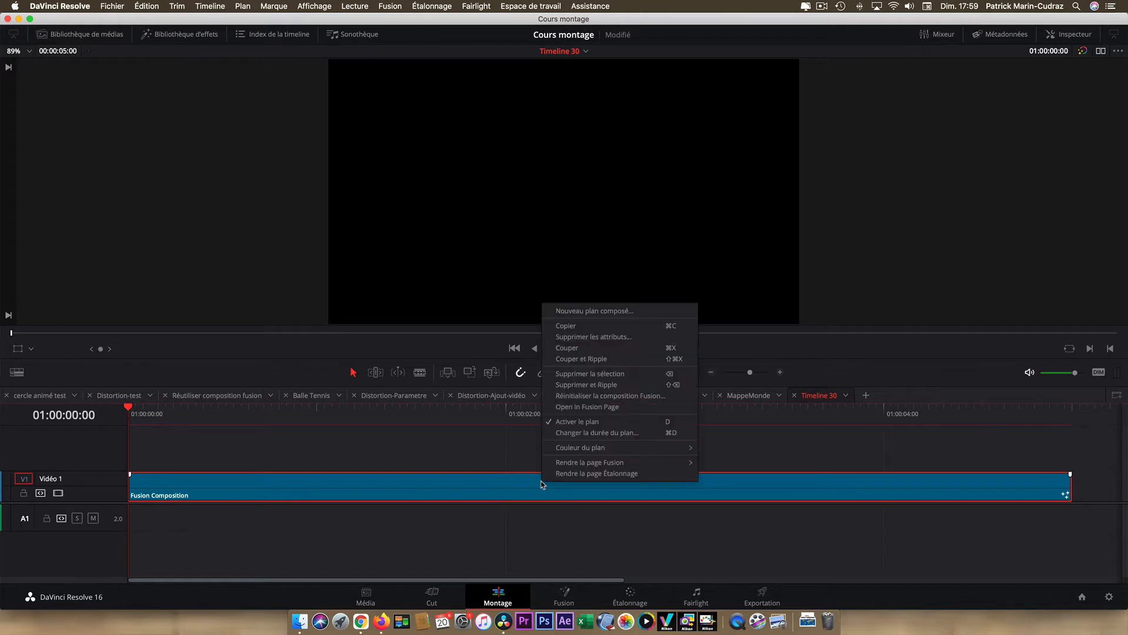
{"action": "left_click", "coordinate": [598, 408]}
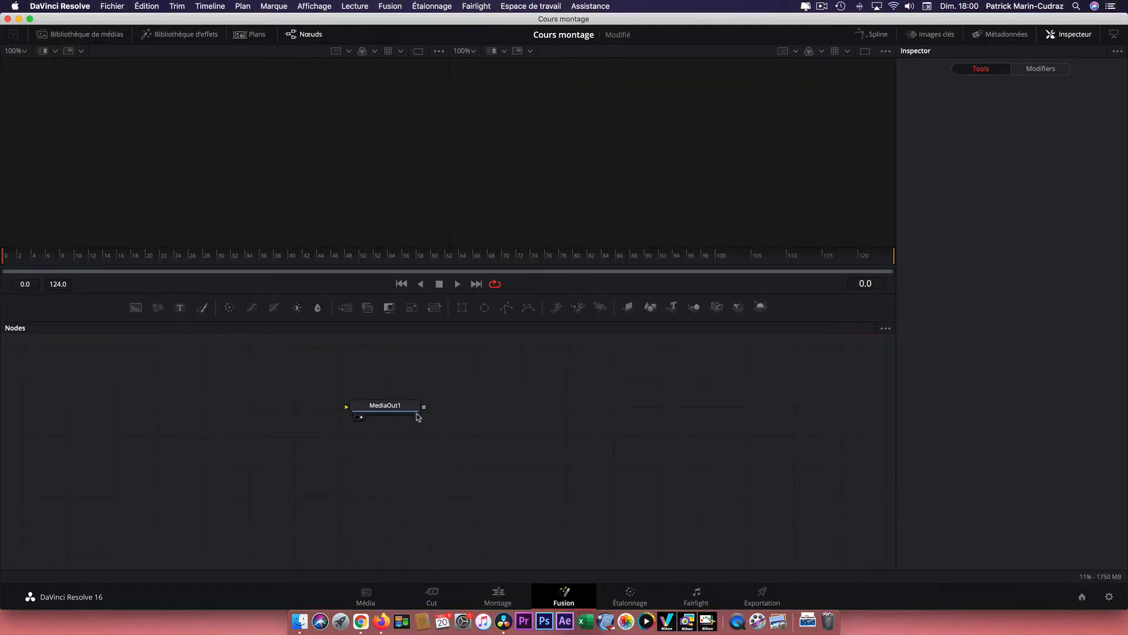
Move MediaOut1 aside, add Shape3D and Renderer3D nodes, and connect the Shape3D through the Renderer3D to MediaOut1
{"action": "left_click_drag", "start_coordinate": [401, 412], "coordinate": [632, 426]}
{"action": "left_click", "coordinate": [633, 426]}
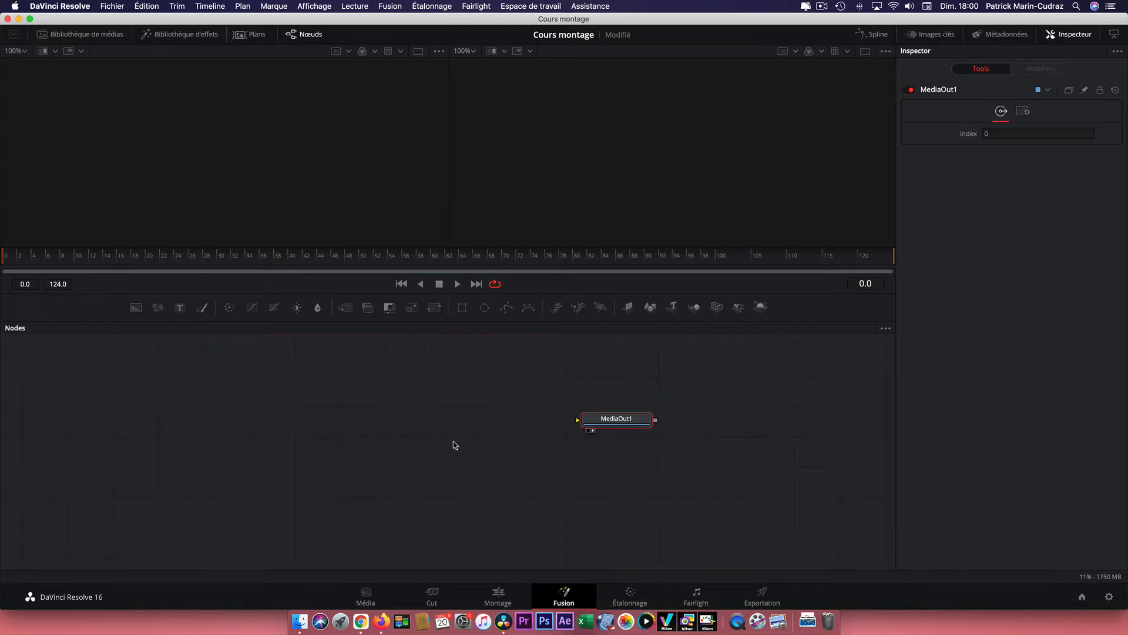
{"action": "left_click_drag", "start_coordinate": [651, 307], "coordinate": [264, 424]}
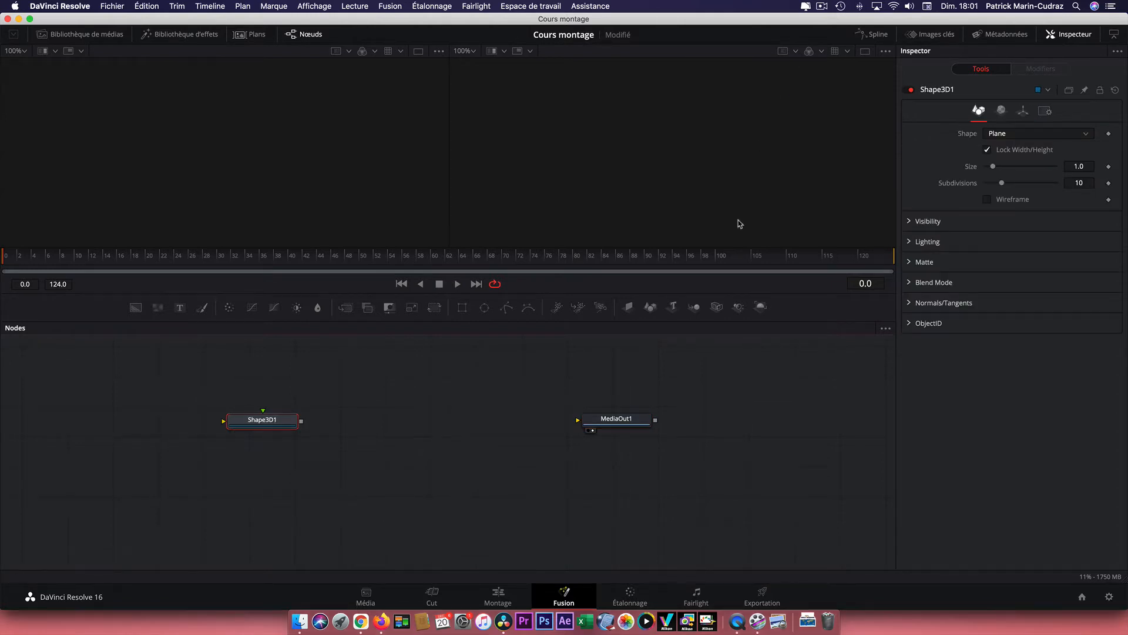
{"action": "left_click_drag", "start_coordinate": [761, 308], "coordinate": [416, 421]}
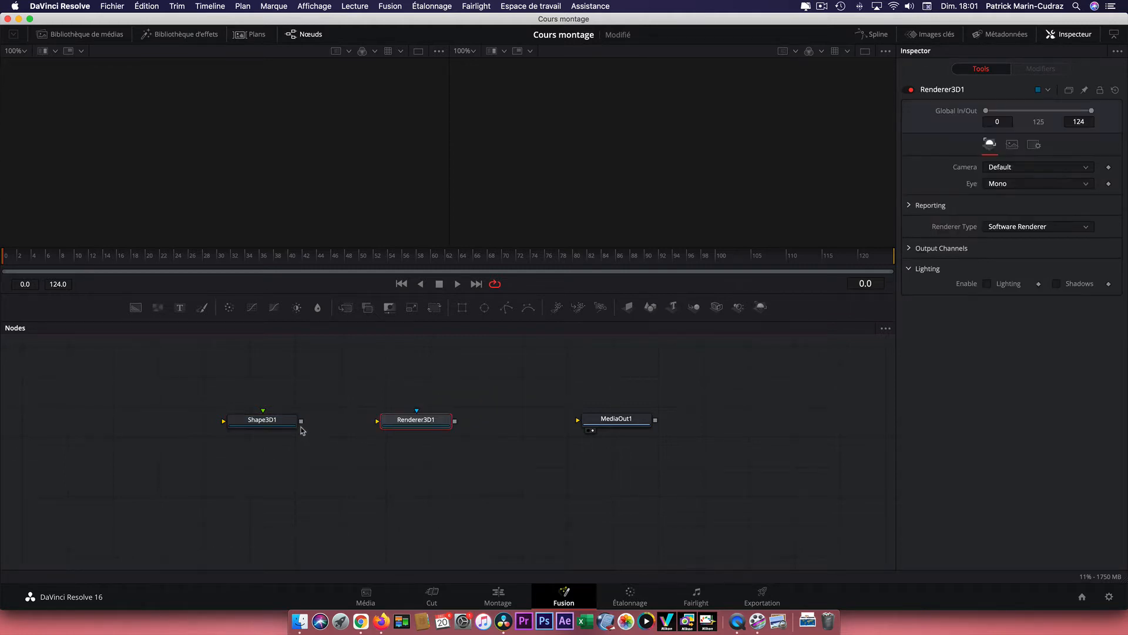
{"action": "left_click_drag", "start_coordinate": [301, 423], "coordinate": [377, 422]}
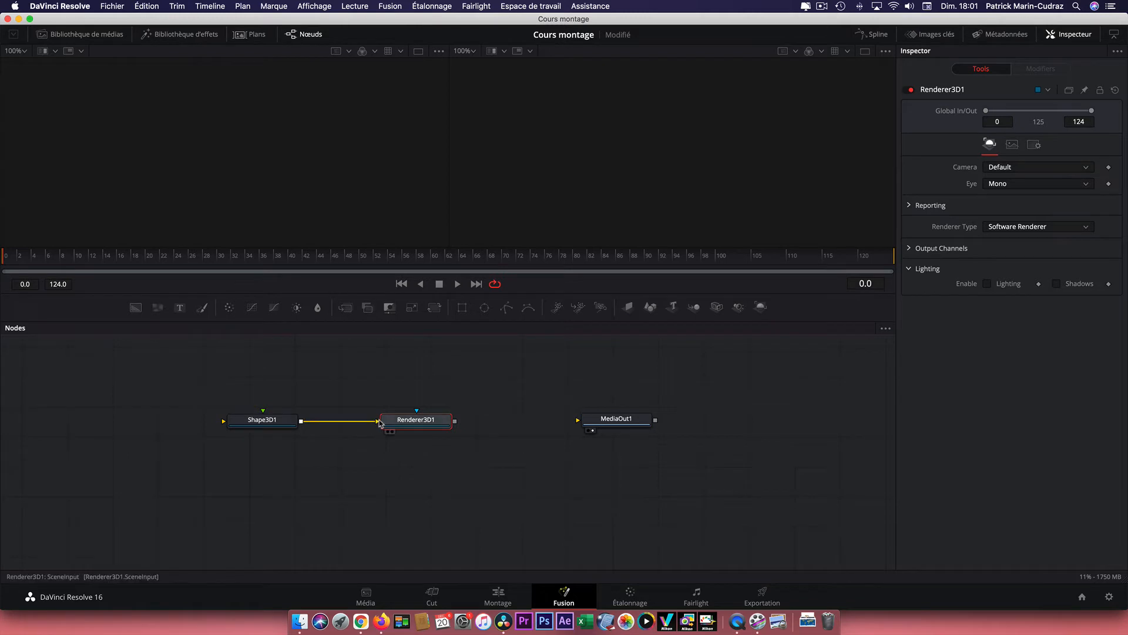
{"action": "left_click_drag", "start_coordinate": [454, 421], "coordinate": [579, 420]}
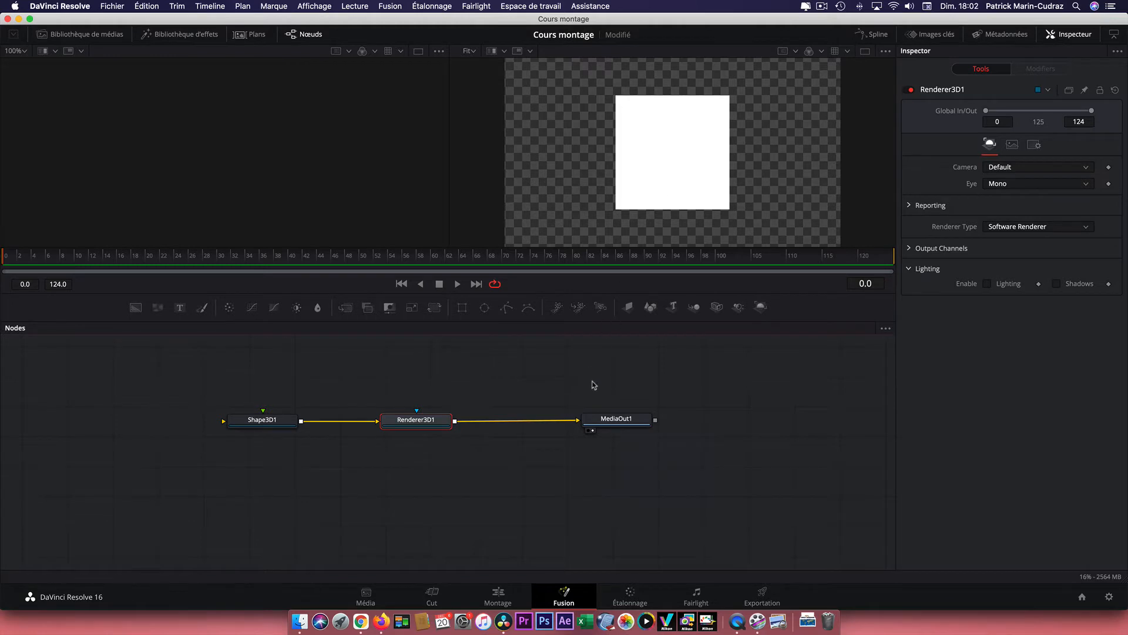
Change the Shape3D1 node's shape to Sphere and show that node in the empty viewer with the viewer area enlarged
{"action": "left_click", "coordinate": [273, 424]}
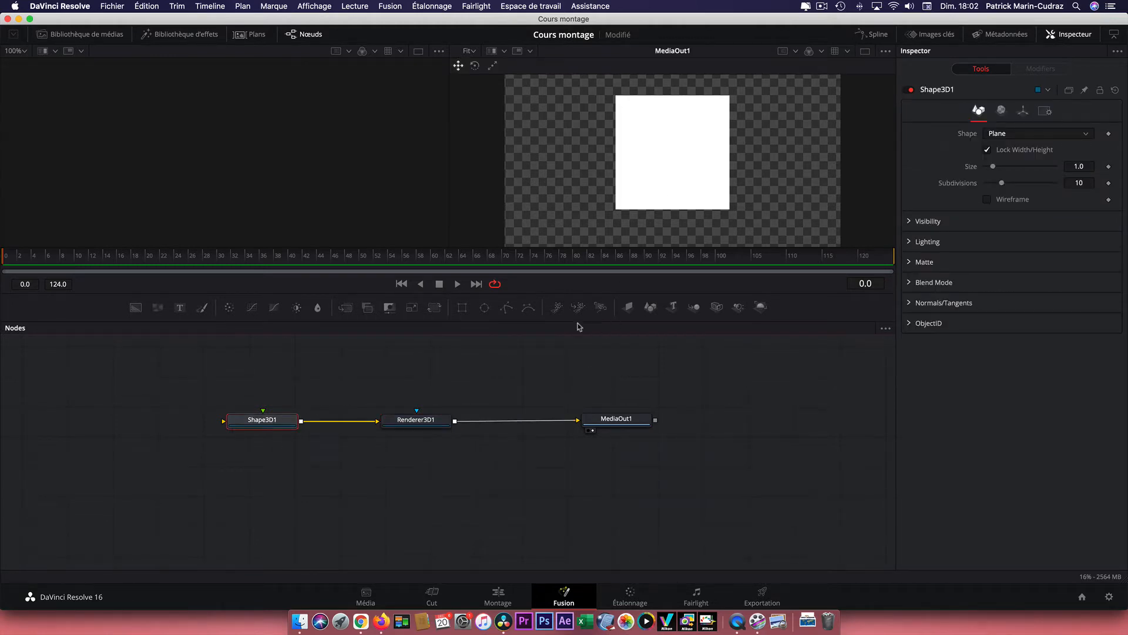
{"action": "left_click", "coordinate": [1089, 137]}
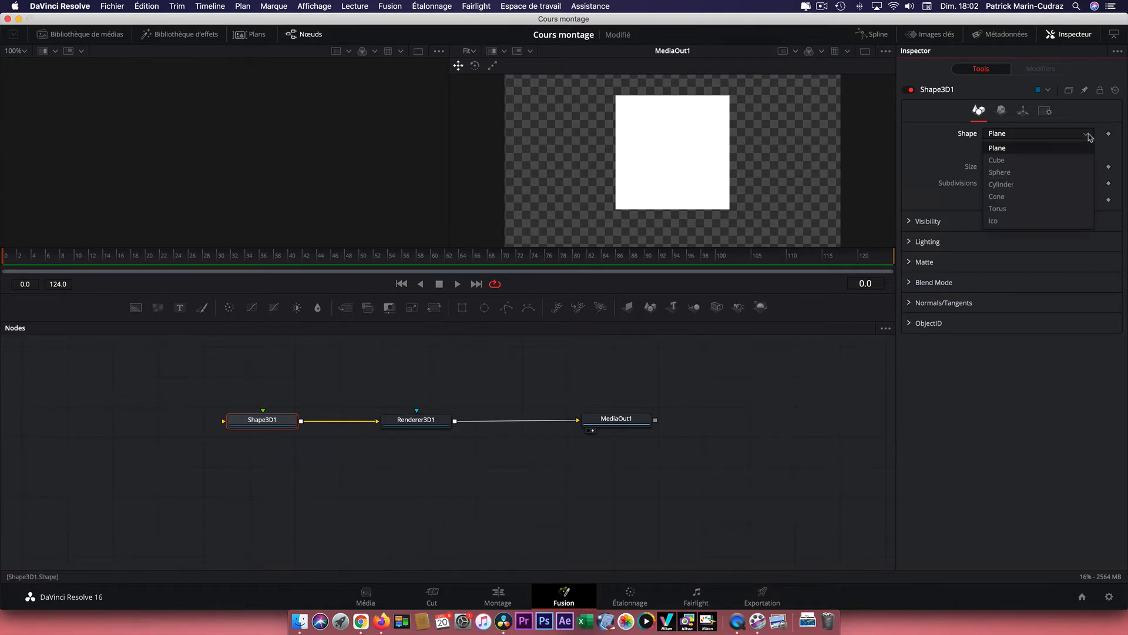
{"action": "left_click", "coordinate": [1001, 172]}
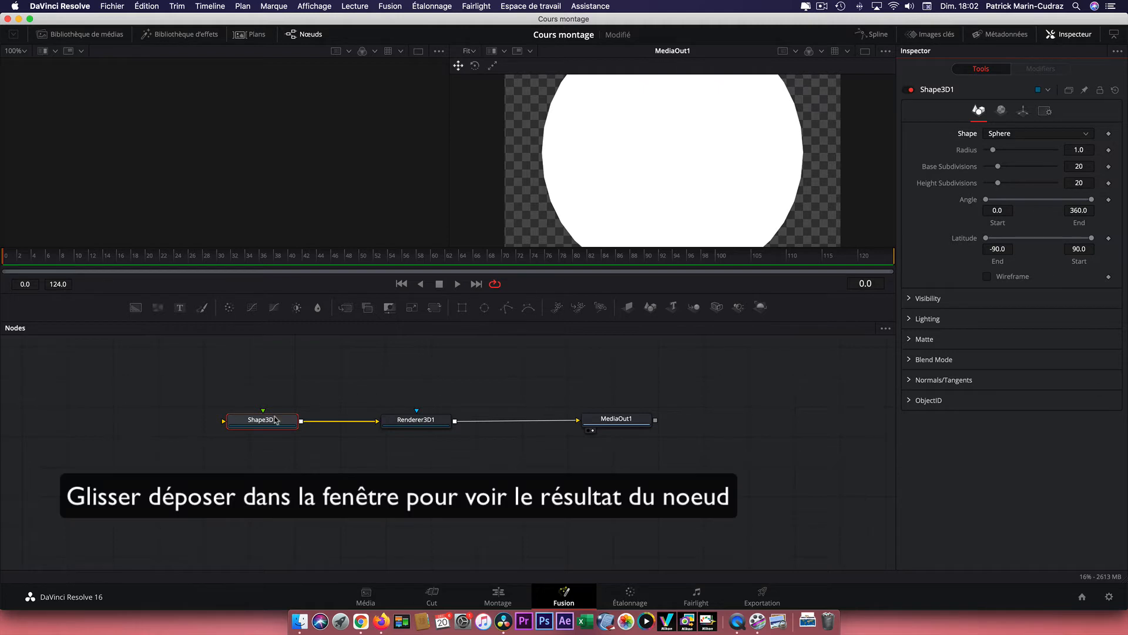
{"action": "left_click_drag", "start_coordinate": [269, 422], "coordinate": [279, 231]}
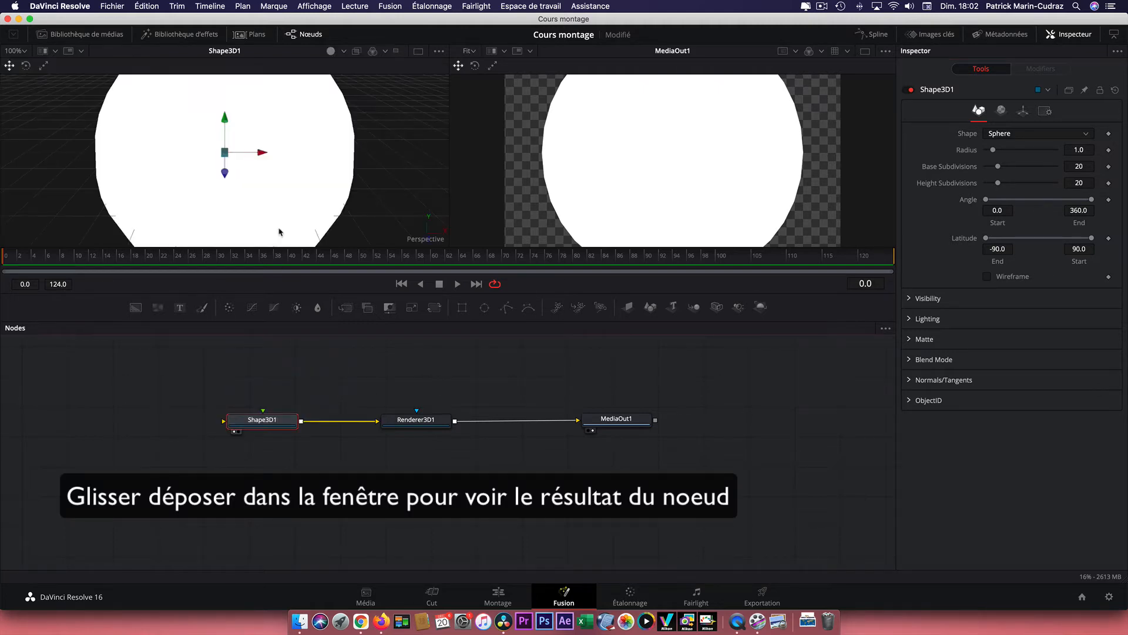
{"action": "left_click_drag", "start_coordinate": [332, 292], "coordinate": [314, 366]}
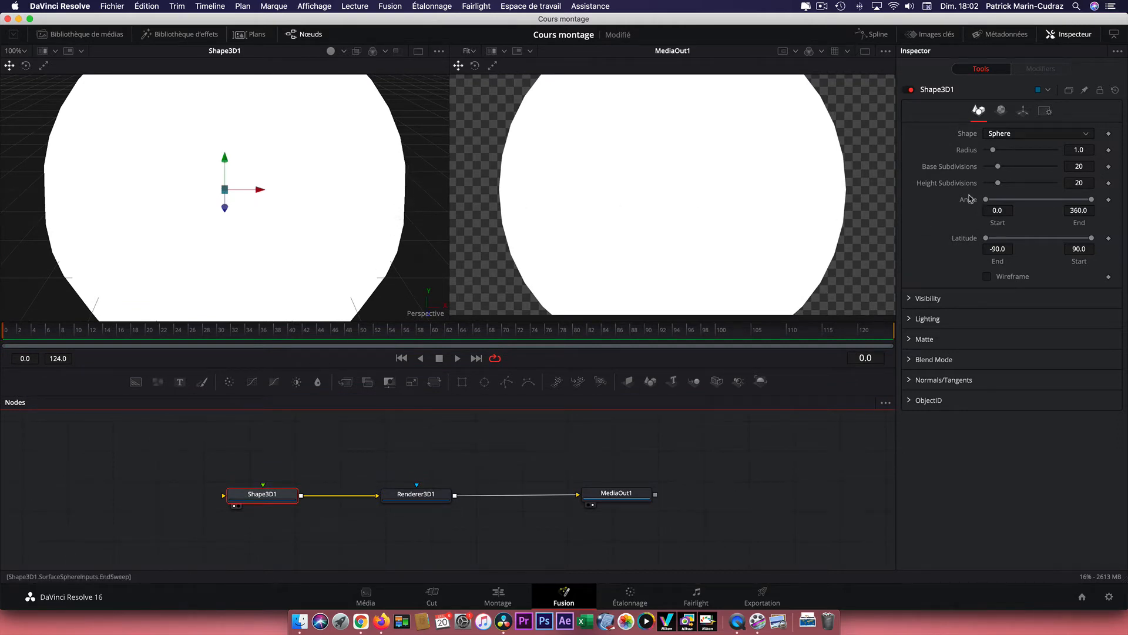
Set the sphere's Base Subdivisions and Height Subdivisions to 40 each
{"action": "left_click", "coordinate": [1085, 166]}
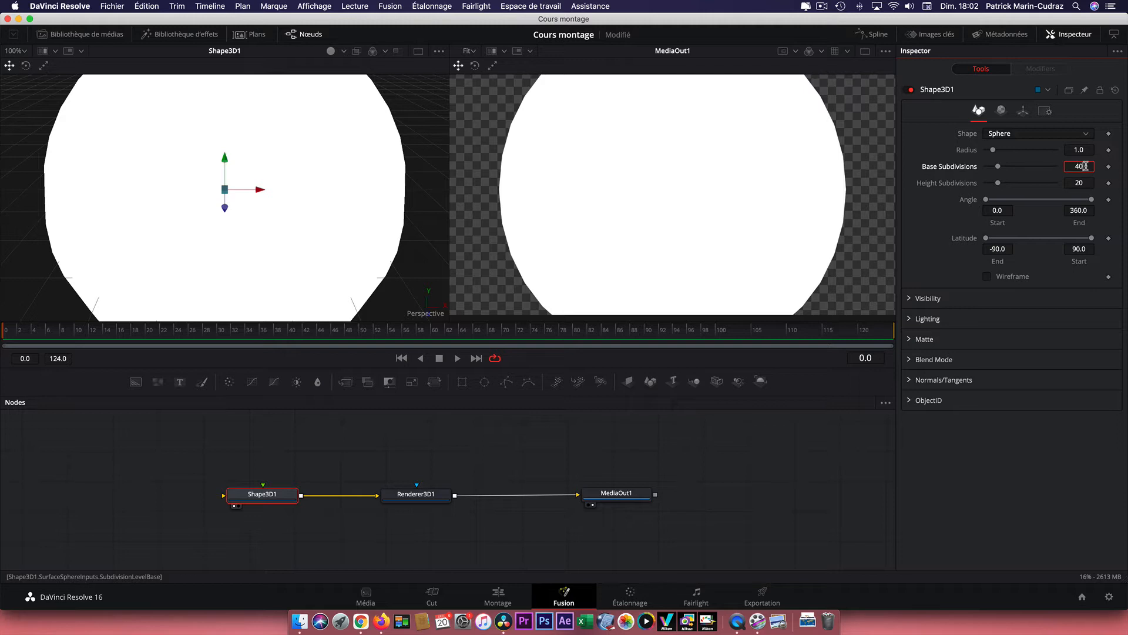
{"action": "left_click", "coordinate": [1087, 183]}
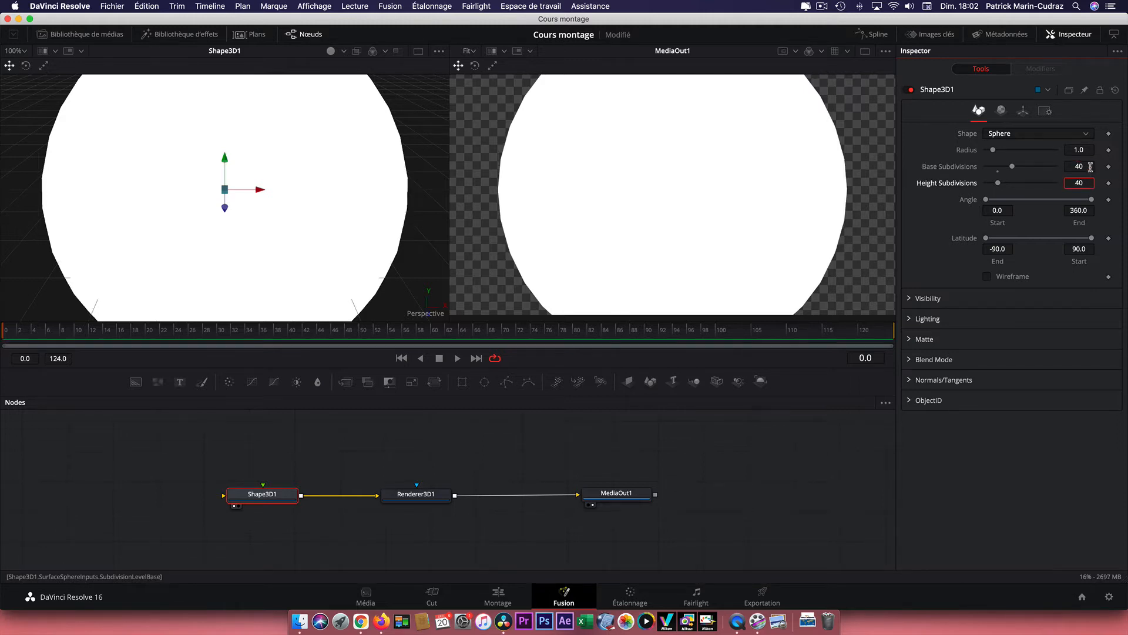
{"action": "type", "text": "40"}
{"action": "left_click", "coordinate": [1088, 165]}
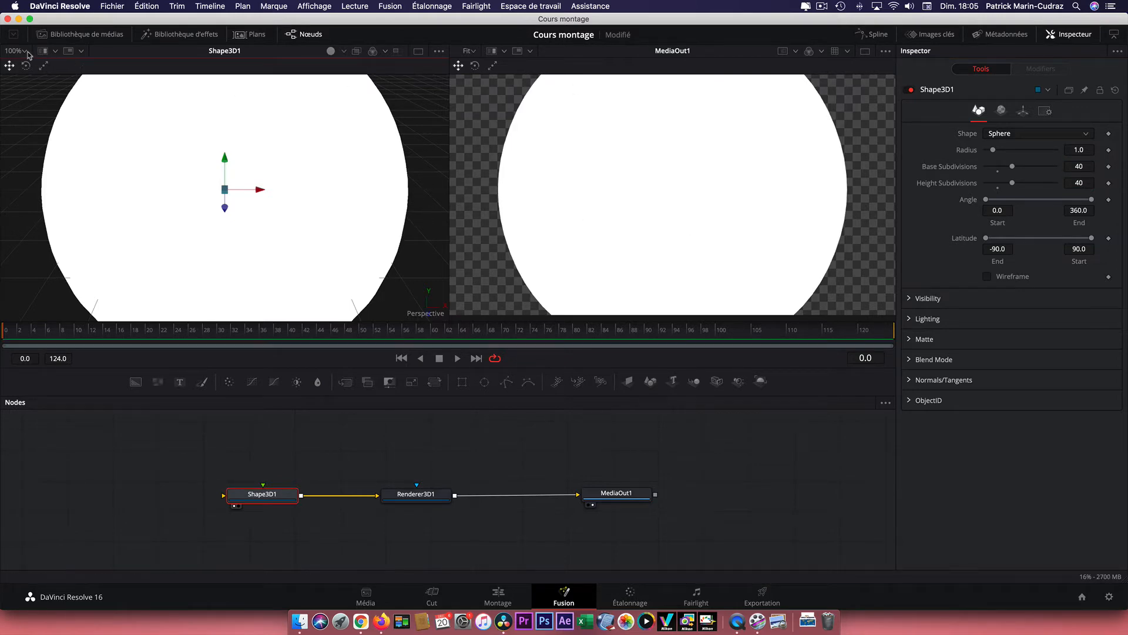
Preview the sphere at 50% zoom in the Shape3D1 viewer, comparing its lit, wireframe and solid shading
{"action": "left_click", "coordinate": [25, 52]}
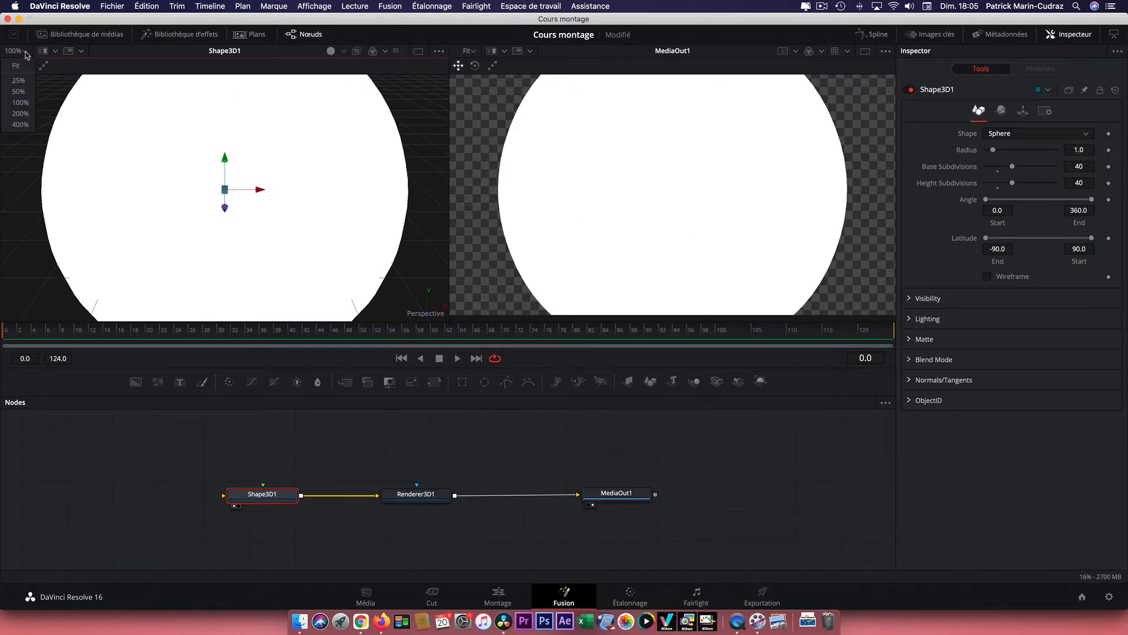
{"action": "left_click", "coordinate": [19, 92]}
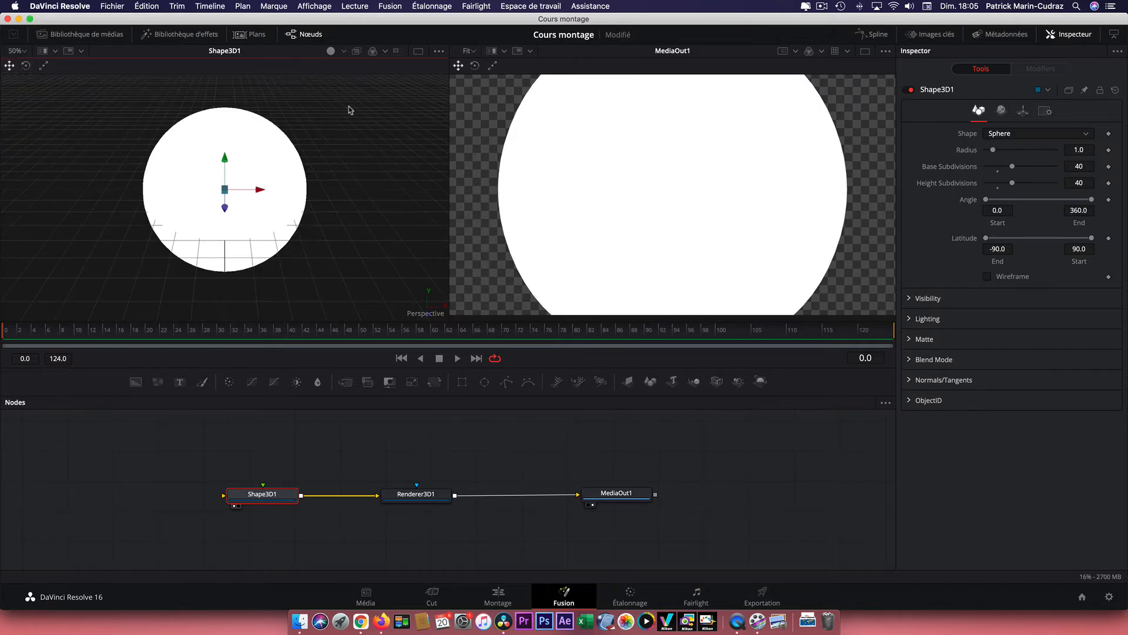
{"action": "left_click", "coordinate": [331, 52]}
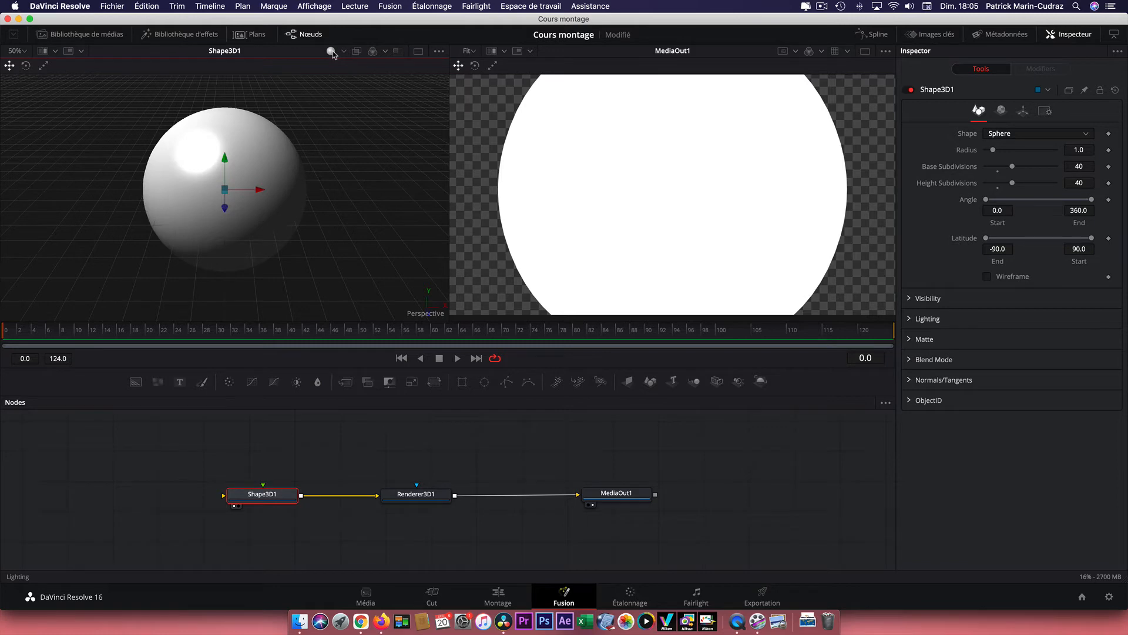
{"action": "left_click", "coordinate": [331, 52]}
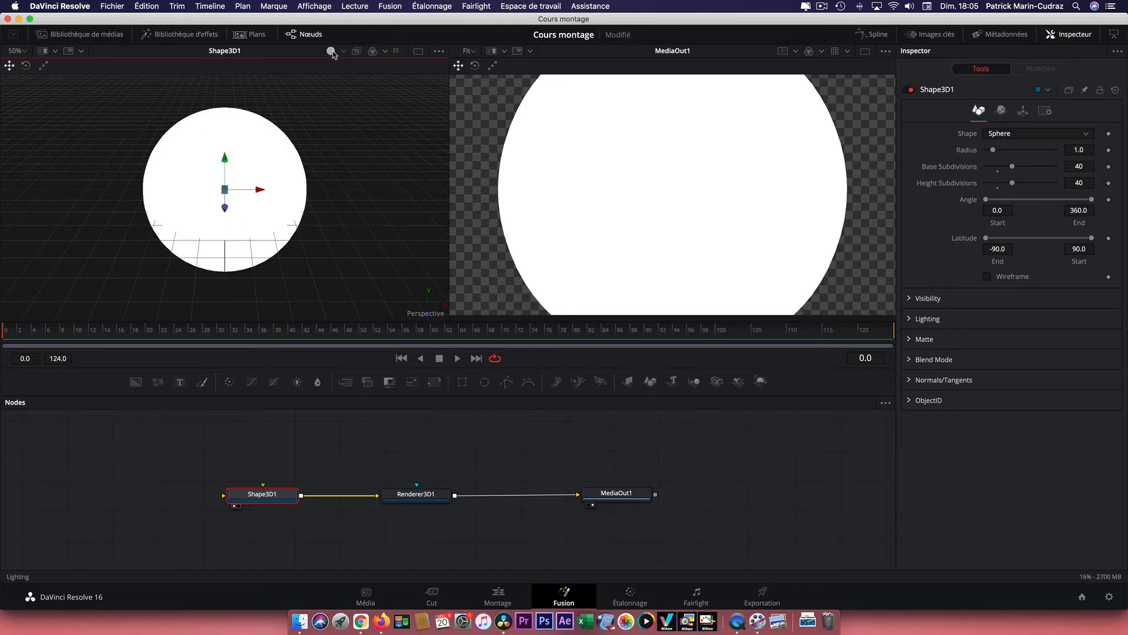
{"action": "left_click", "coordinate": [331, 52]}
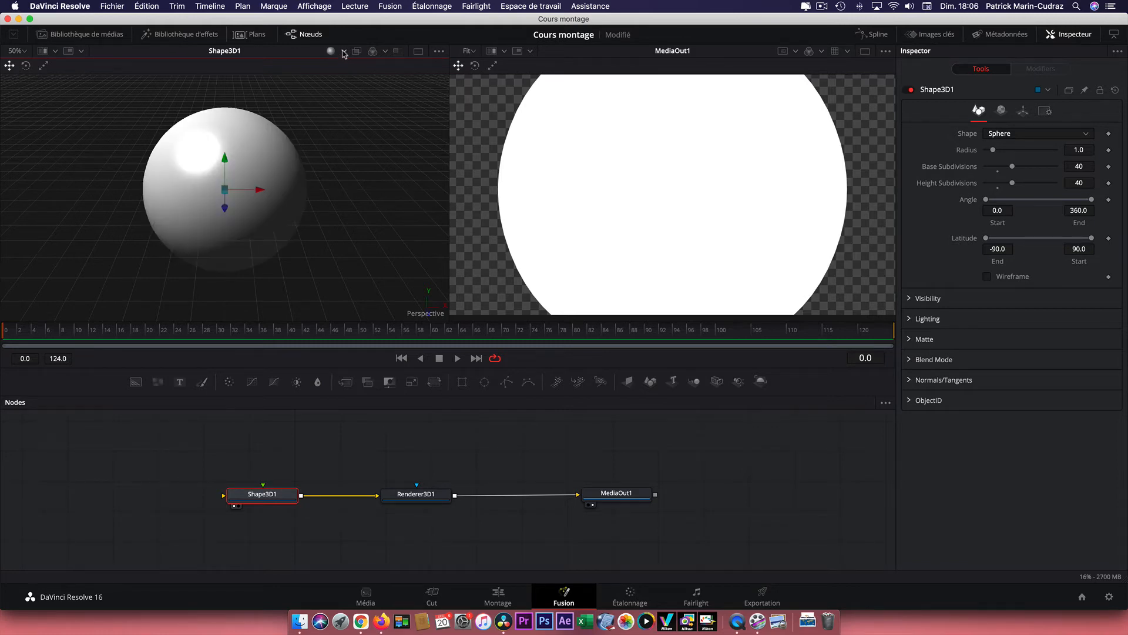
{"action": "left_click", "coordinate": [344, 53]}
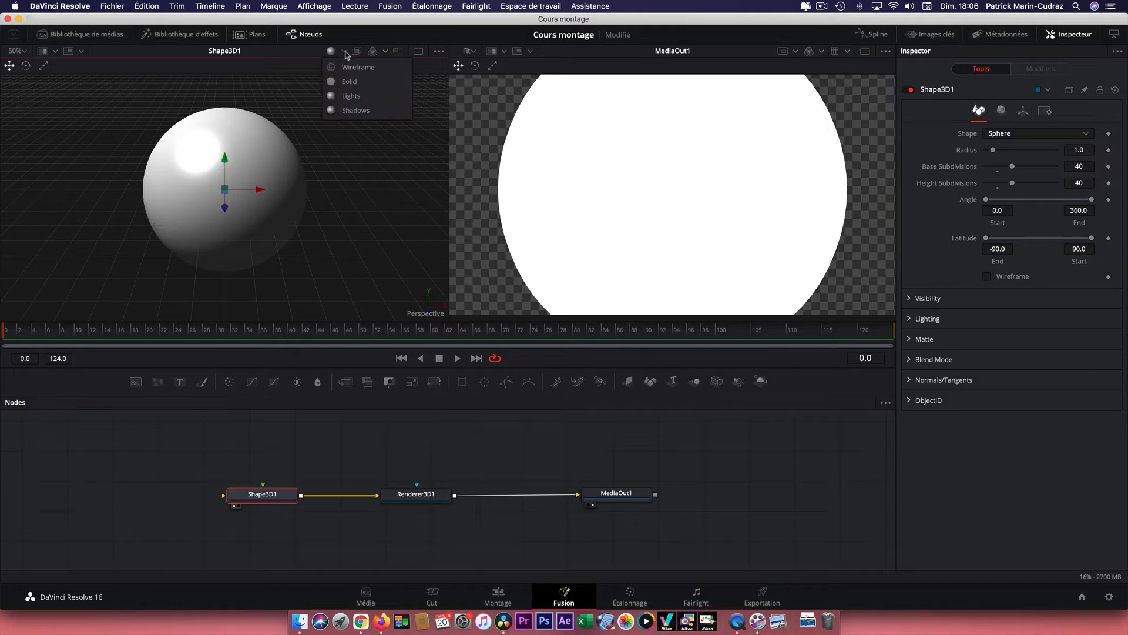
{"action": "left_click", "coordinate": [346, 67]}
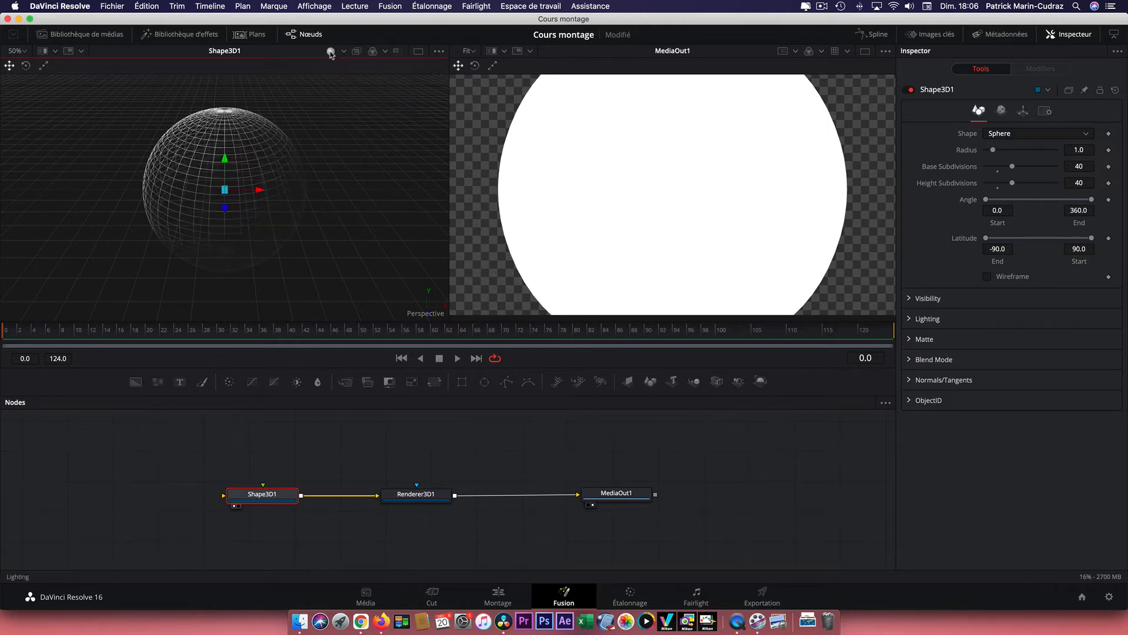
{"action": "left_click", "coordinate": [331, 52]}
{"action": "left_click", "coordinate": [331, 52]}
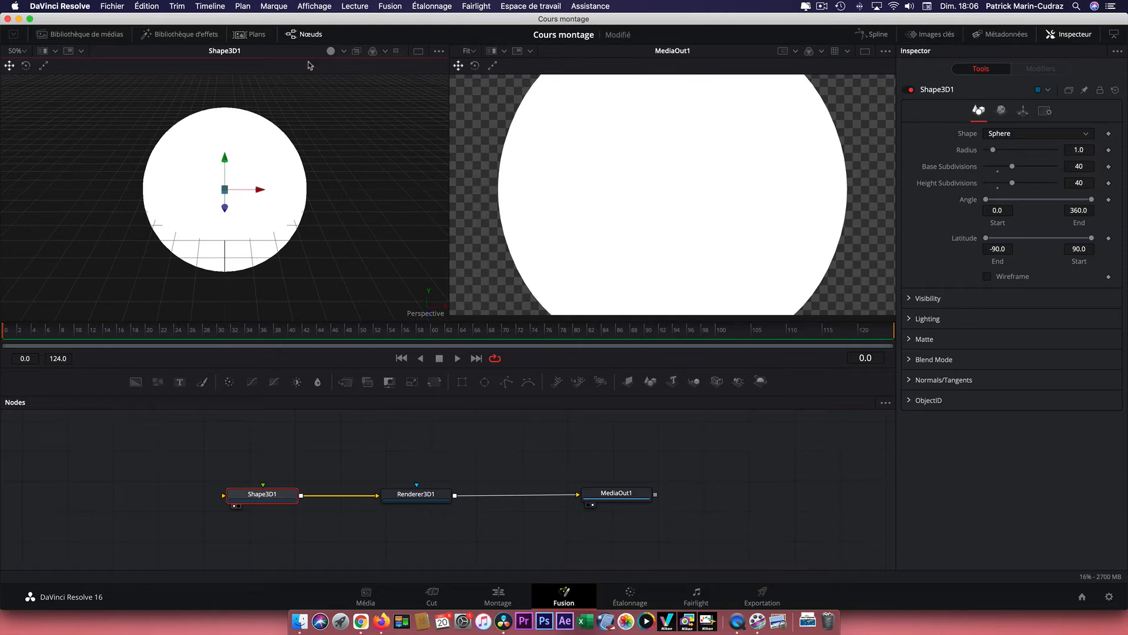
Add the image map-monde-continents.jpg from the Images bin to the node graph beside Shape3D1
{"action": "left_click", "coordinate": [101, 40]}
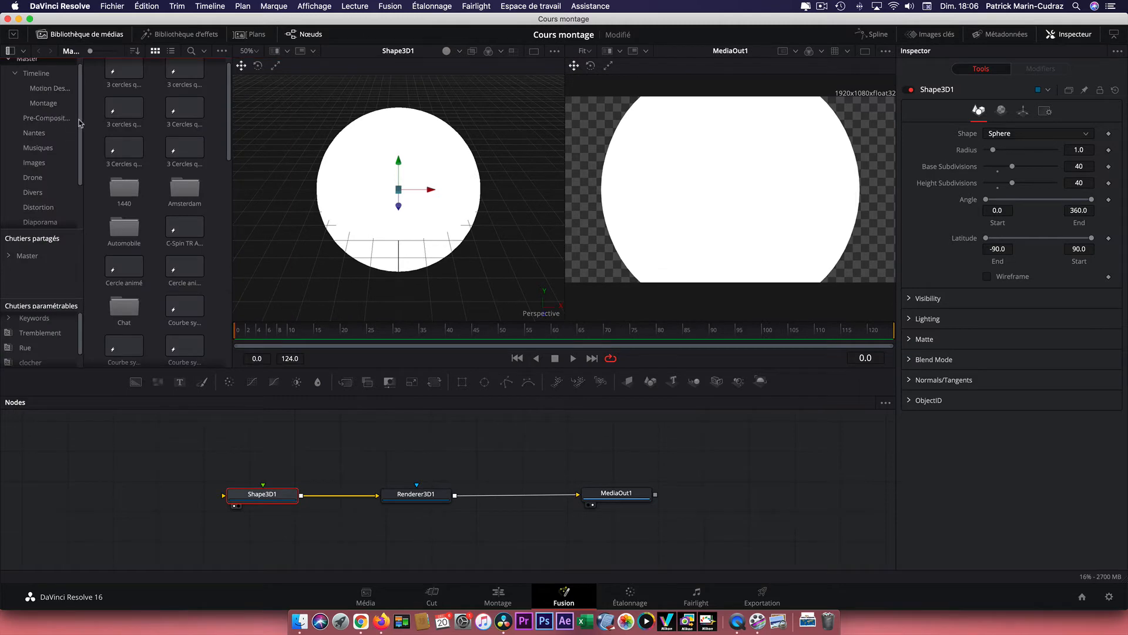
{"action": "left_click", "coordinate": [39, 164]}
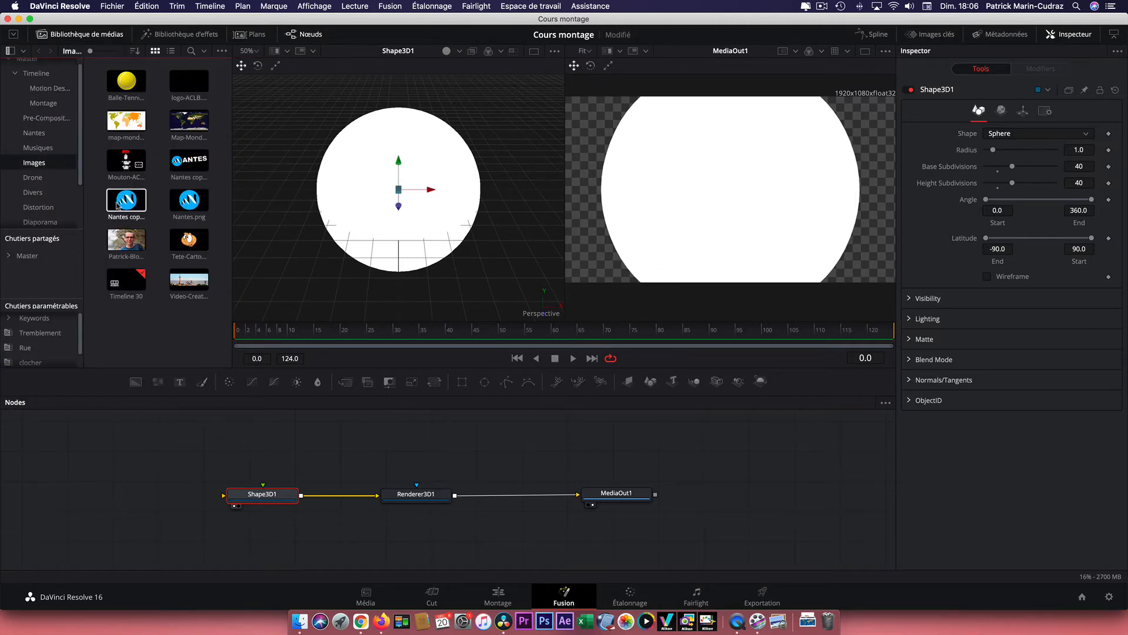
{"action": "left_click", "coordinate": [130, 121]}
{"action": "left_click_drag", "start_coordinate": [130, 121], "coordinate": [124, 498]}
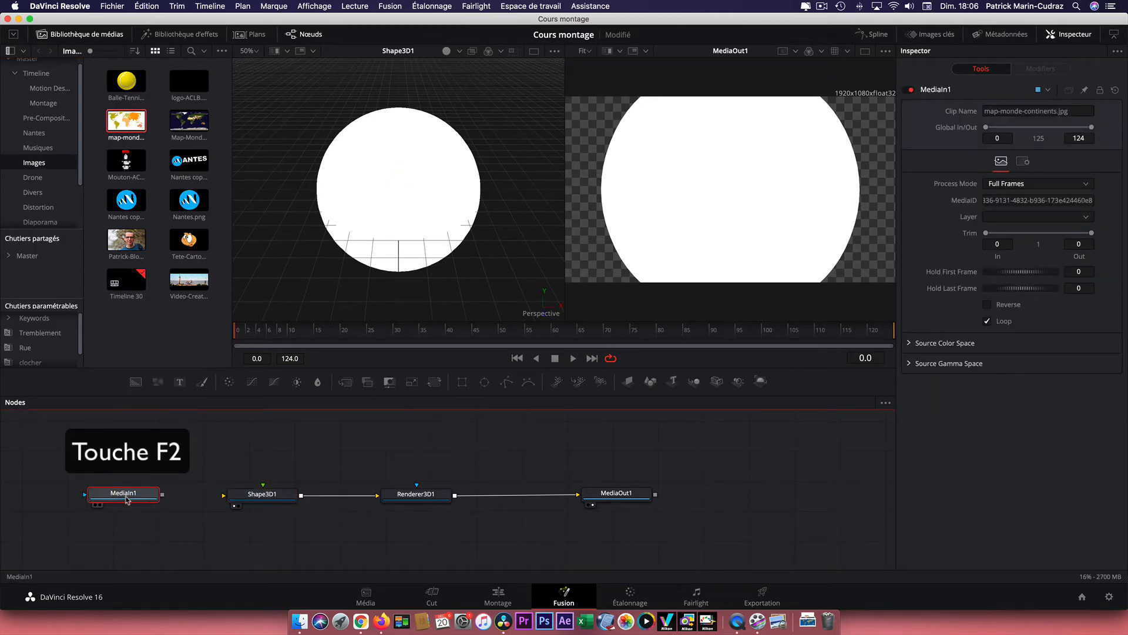
Rename the map image node as MappeMonde and connect its output to the Shape3D1 node's material input
{"action": "key", "text": "F2"}
{"action": "type", "text": "MappeMonde"}
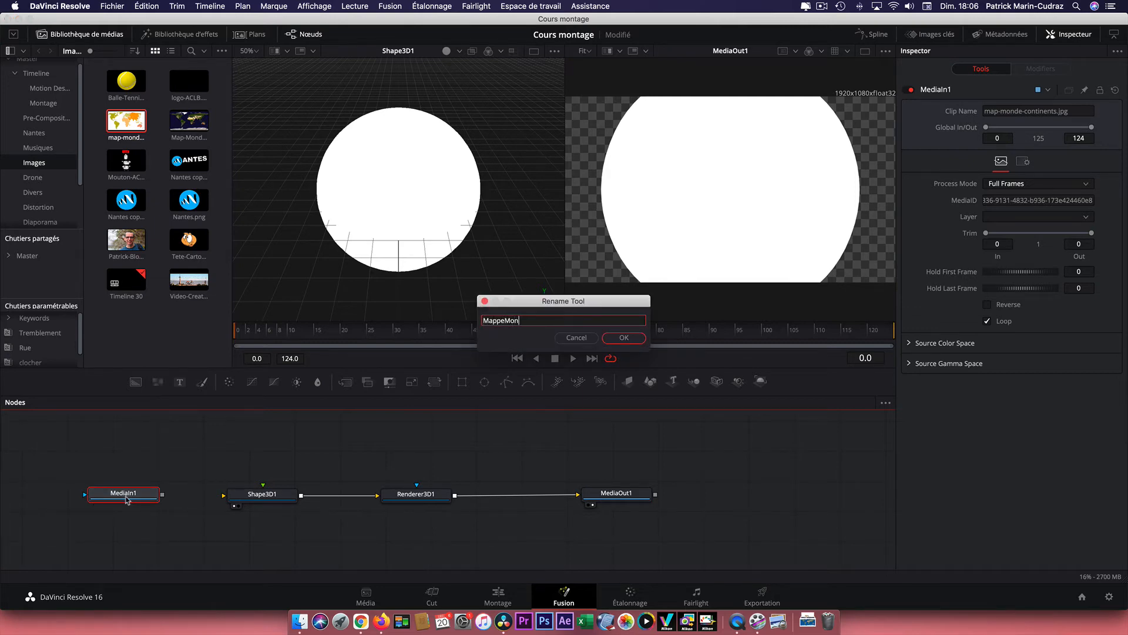
{"action": "left_click", "coordinate": [628, 338]}
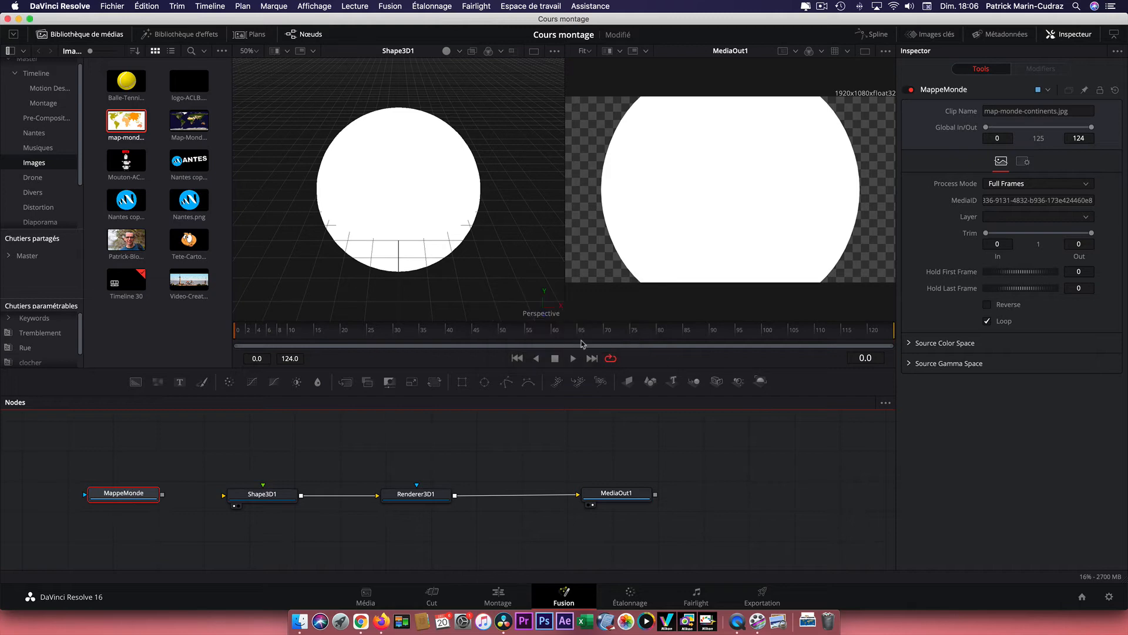
{"action": "left_click", "coordinate": [85, 37]}
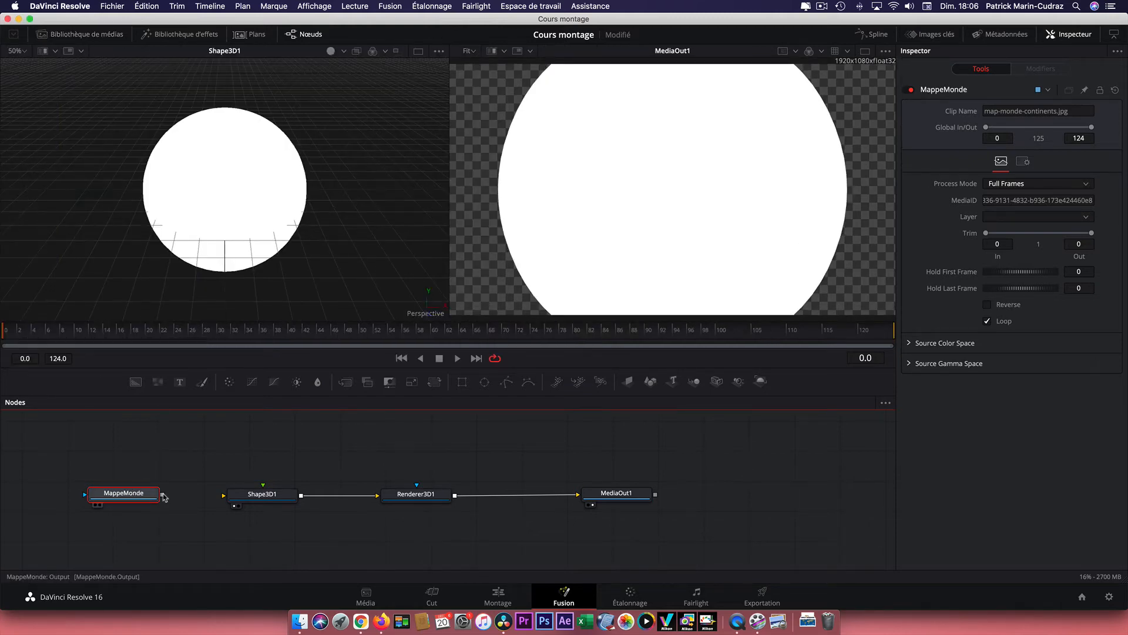
{"action": "left_click_drag", "start_coordinate": [162, 495], "coordinate": [245, 497]}
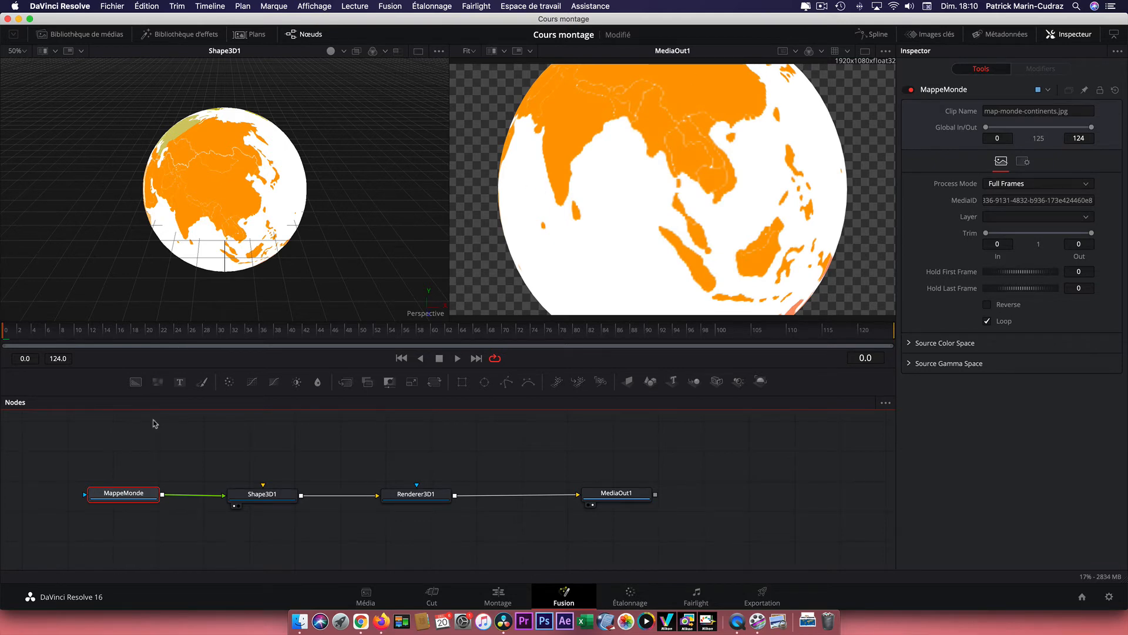
Set the radius of the Shape3D1 sphere to 0.63 so the whole globe fits in the frame
{"action": "left_click", "coordinate": [270, 499]}
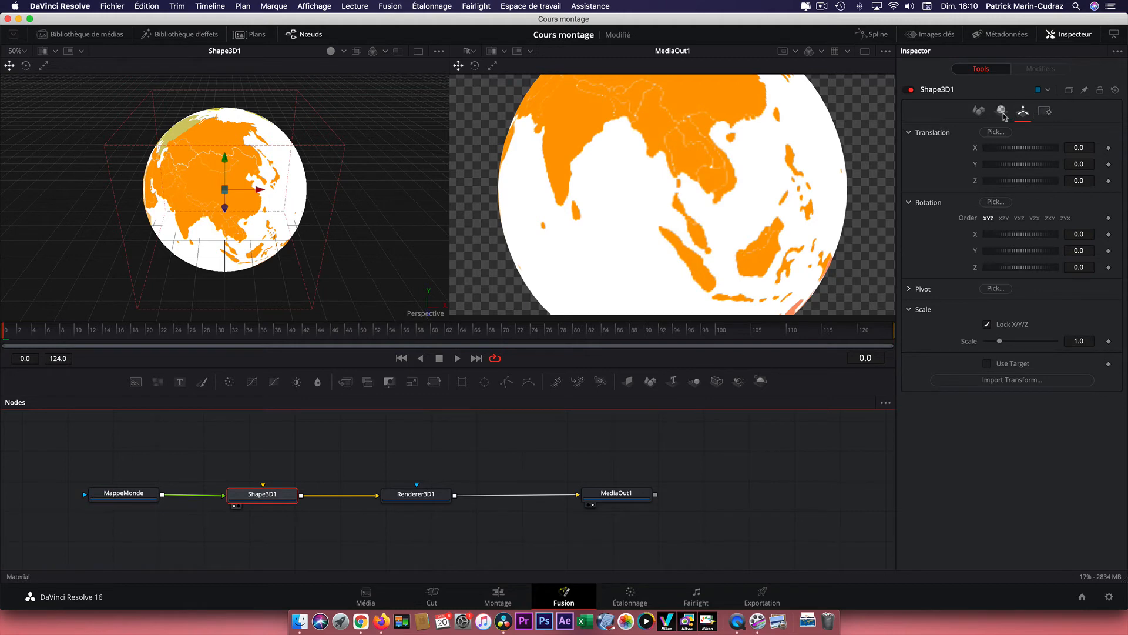
{"action": "left_click", "coordinate": [979, 111]}
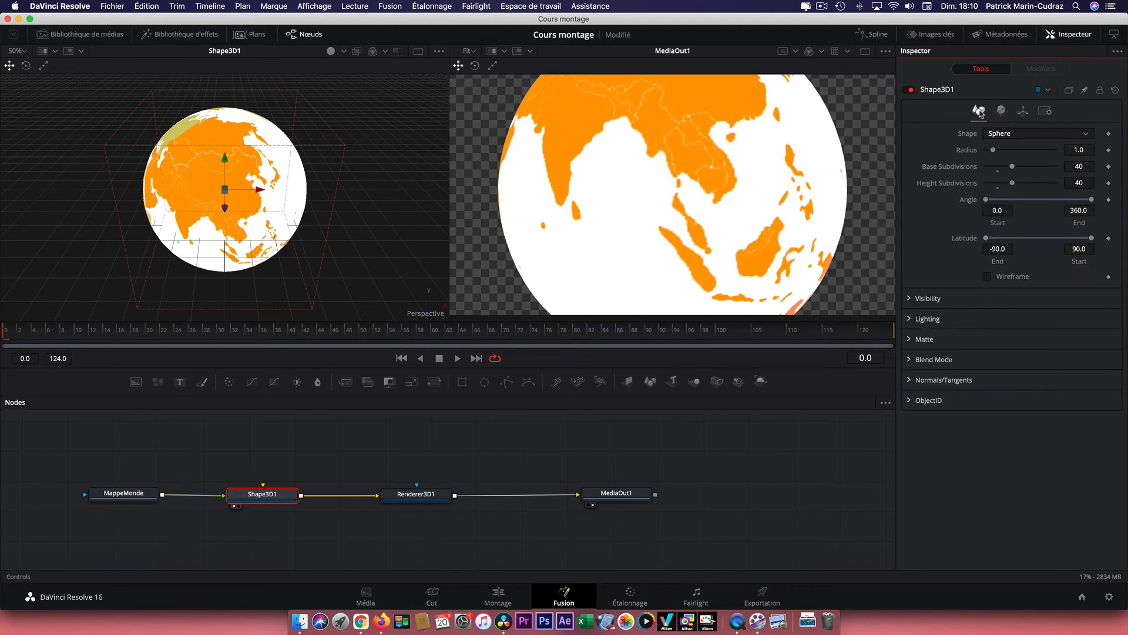
{"action": "left_click_drag", "start_coordinate": [994, 153], "coordinate": [992, 154]}
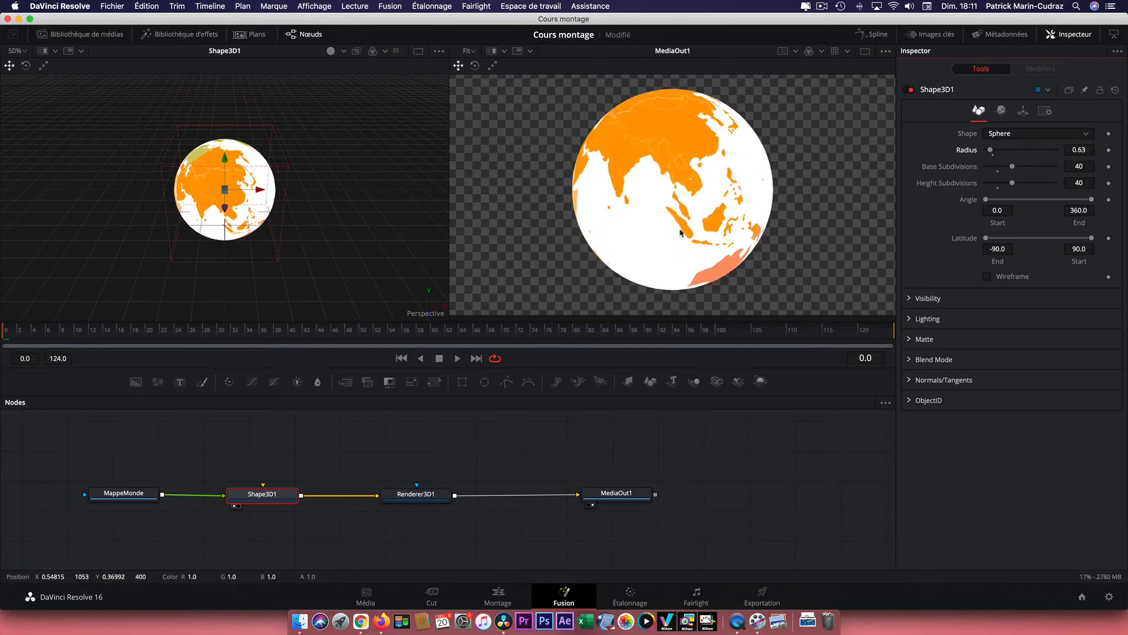
{"action": "left_click", "coordinate": [865, 53]}
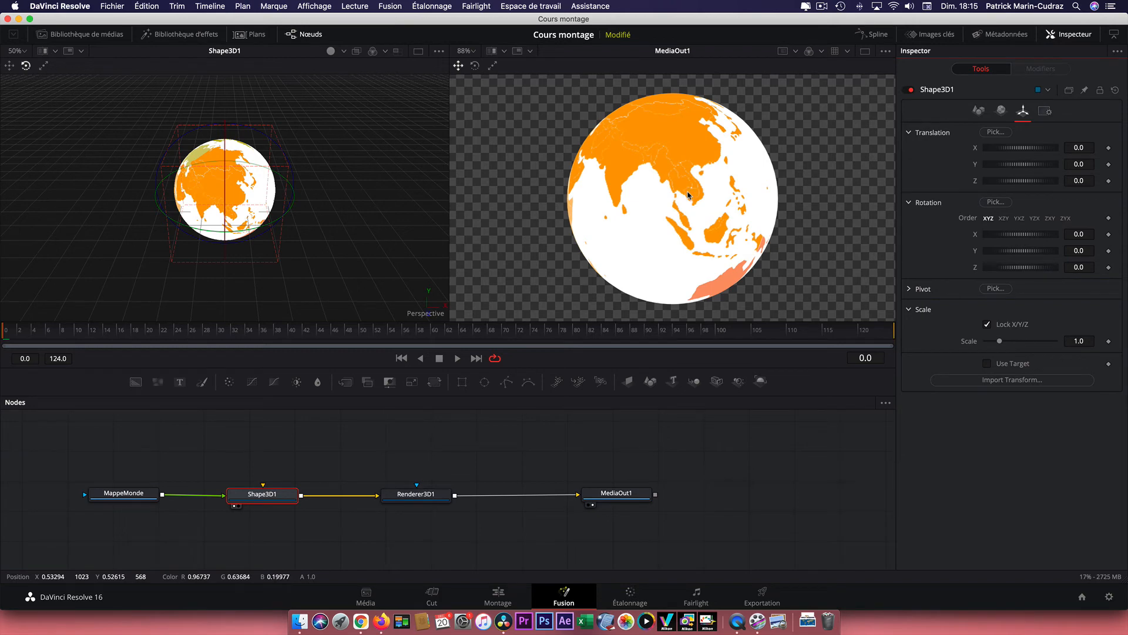
Set the Shape3D1 rotation order to ZYX and rotate the globe to X 15.6, Y 97.6, Z 20.9 so Europe faces front
{"action": "left_click", "coordinate": [1066, 218]}
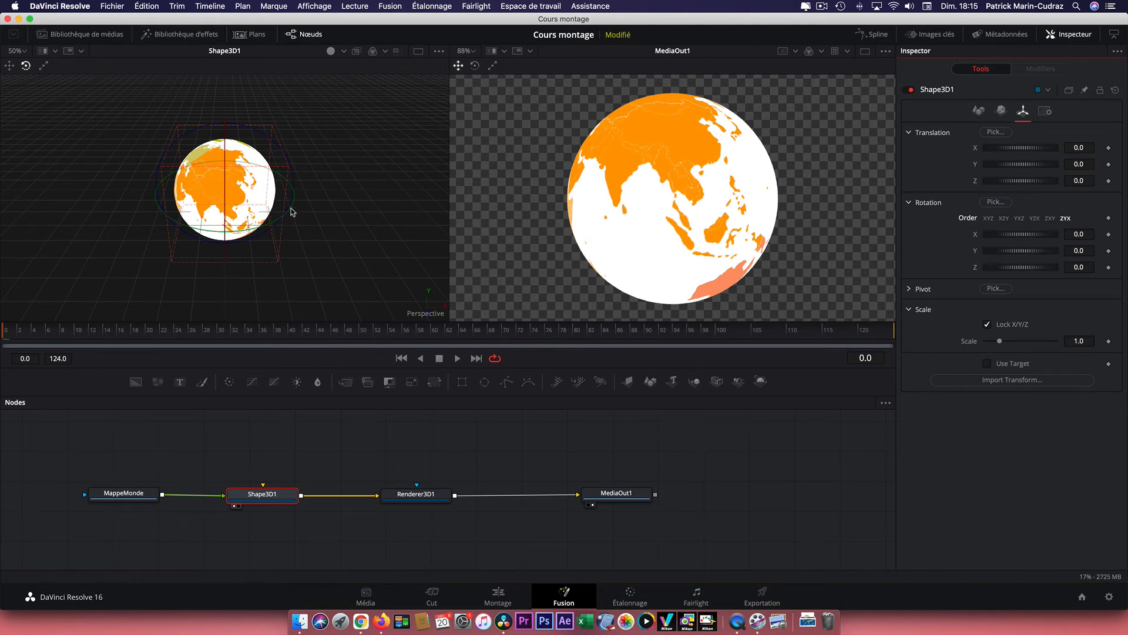
{"action": "left_click_drag", "start_coordinate": [292, 212], "coordinate": [2, 144]}
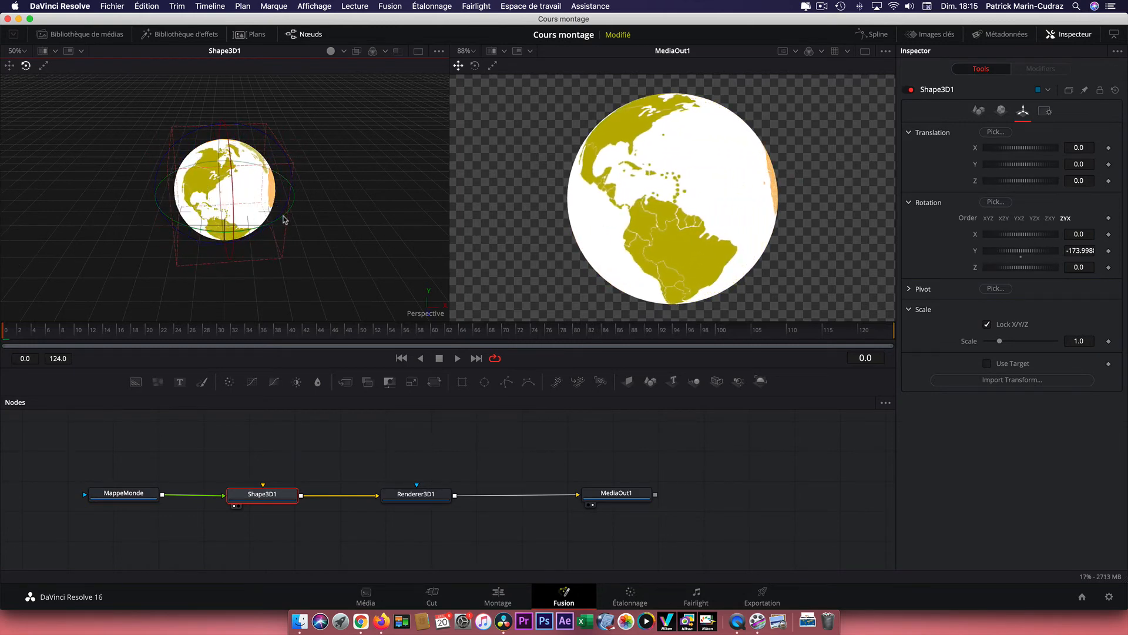
{"action": "left_click_drag", "start_coordinate": [284, 220], "coordinate": [206, 233]}
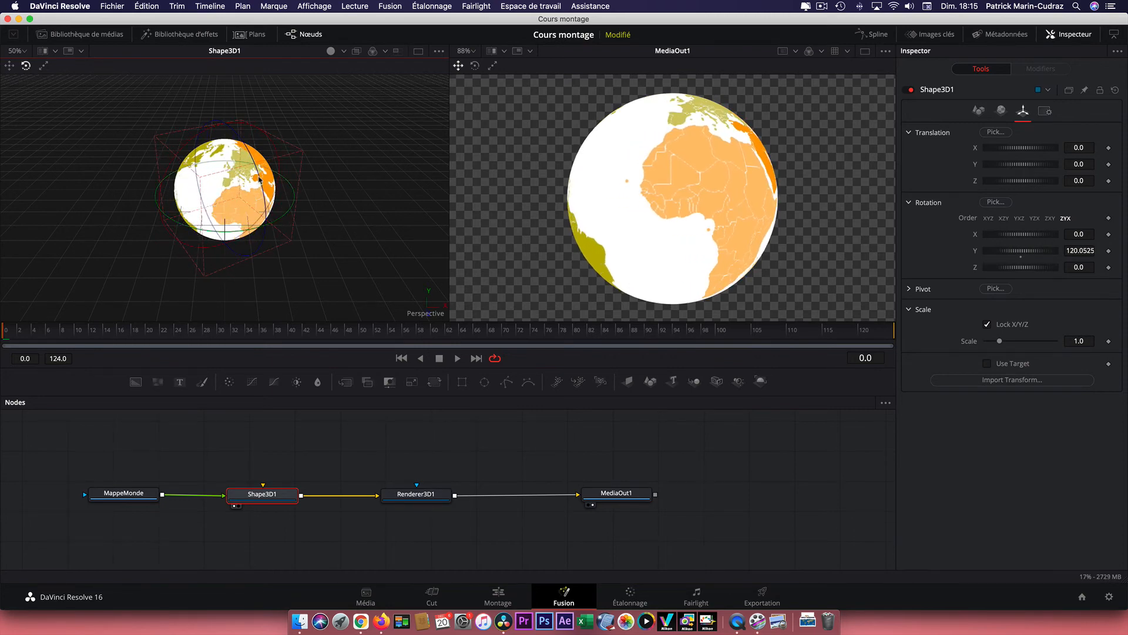
{"action": "left_click_drag", "start_coordinate": [260, 181], "coordinate": [265, 241]}
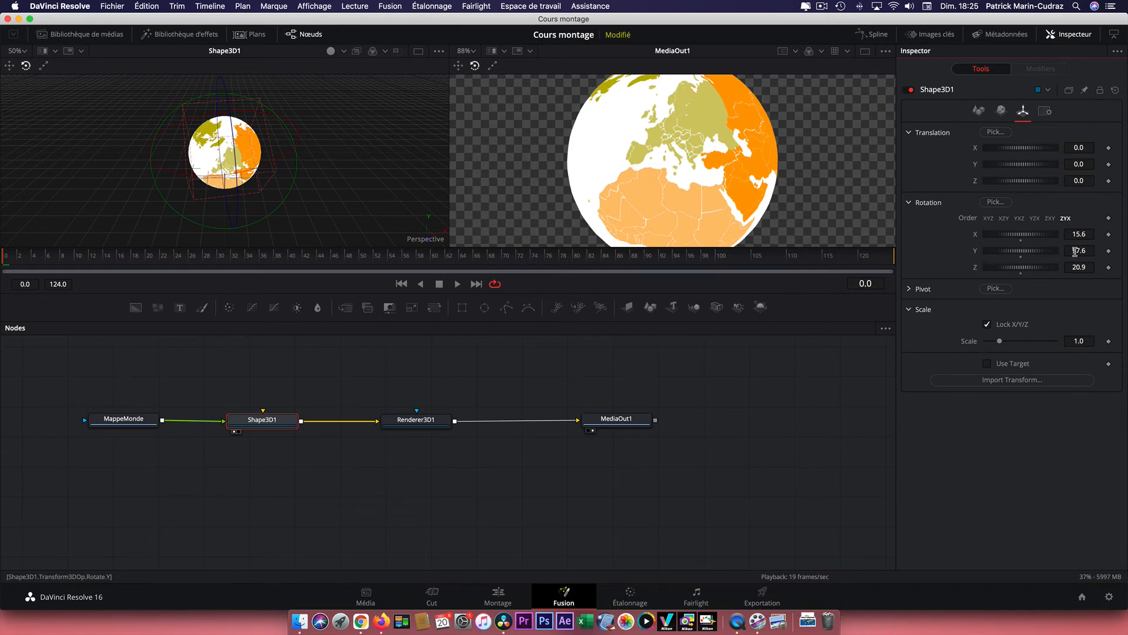
Add the expression time+97.6 to the Y rotation of Shape3D1 so the globe spins over time
{"action": "right_click", "coordinate": [975, 252]}
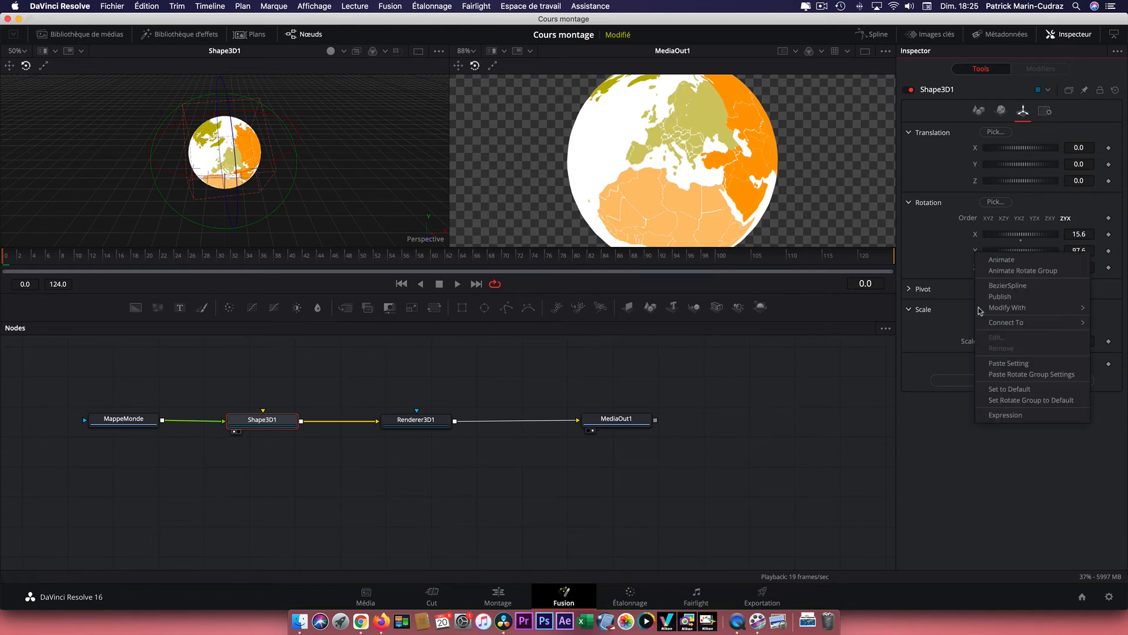
{"action": "left_click", "coordinate": [1005, 415]}
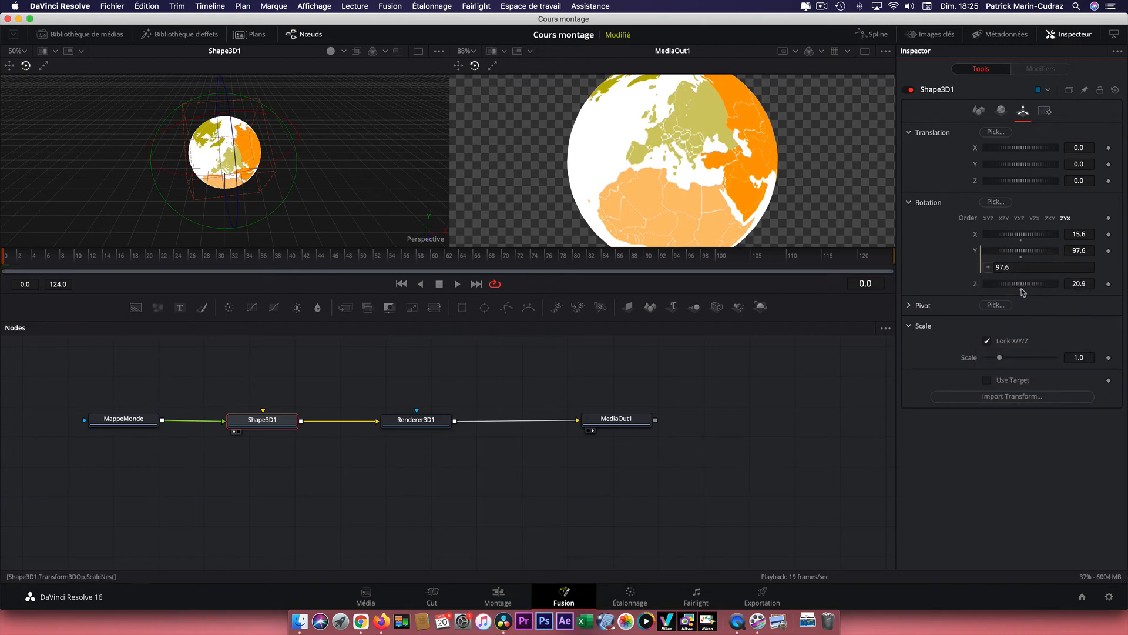
{"action": "left_click", "coordinate": [998, 267]}
{"action": "type", "text": "time+"}
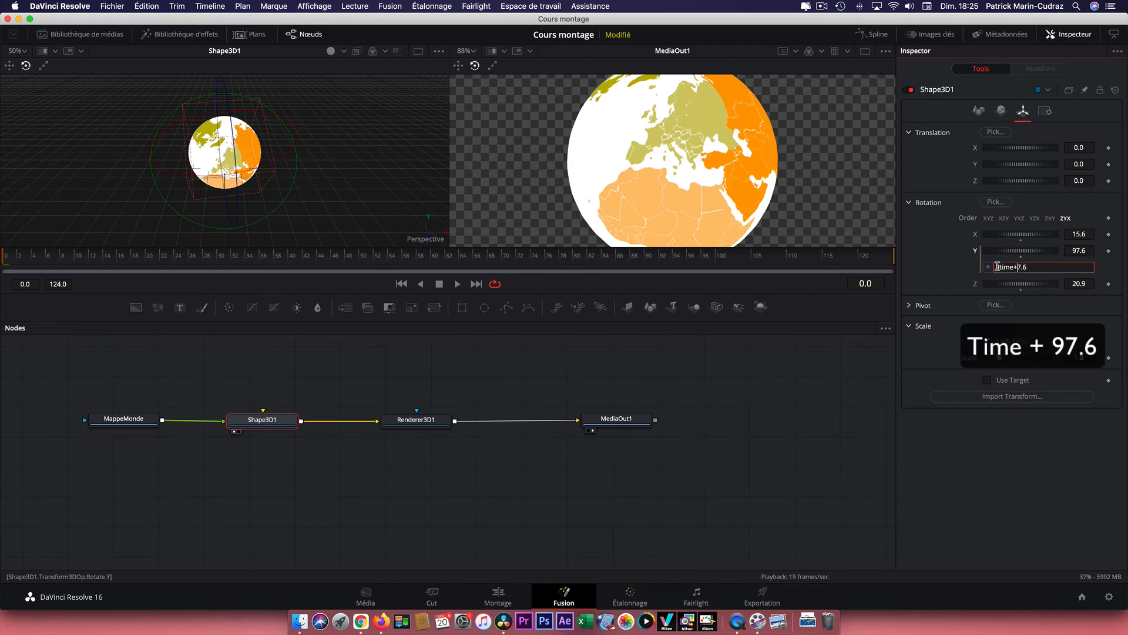
{"action": "left_click", "coordinate": [997, 267]}
{"action": "type", "text": "9"}
{"action": "key", "text": "BackSpace"}
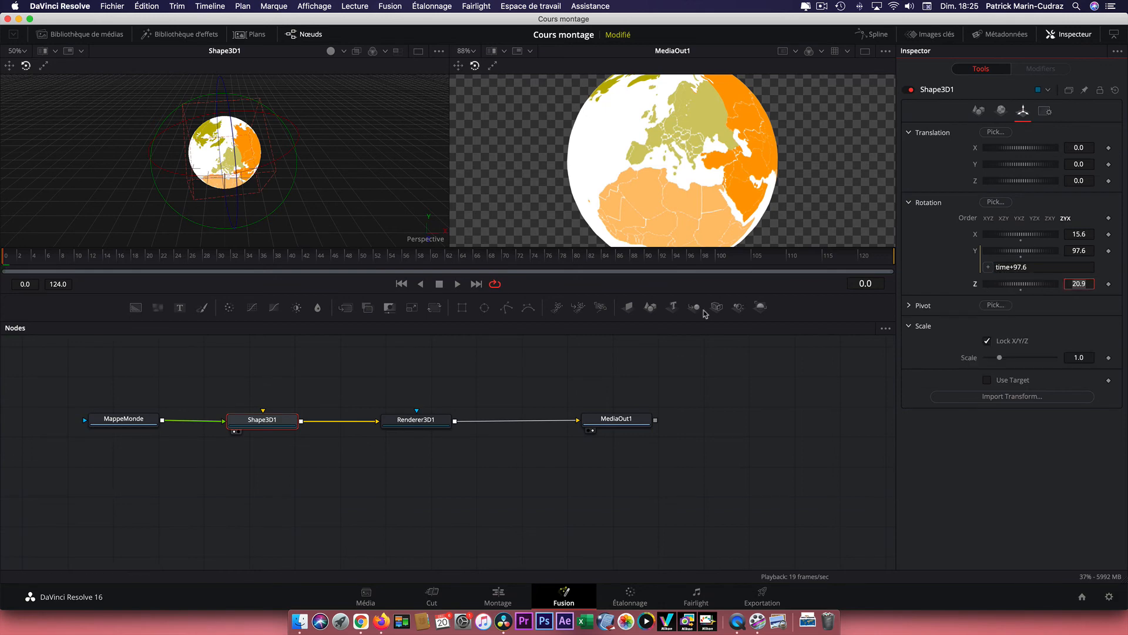
Play the composition to check the globe's rotation, stop it and return to the first frame
{"action": "left_click", "coordinate": [458, 284]}
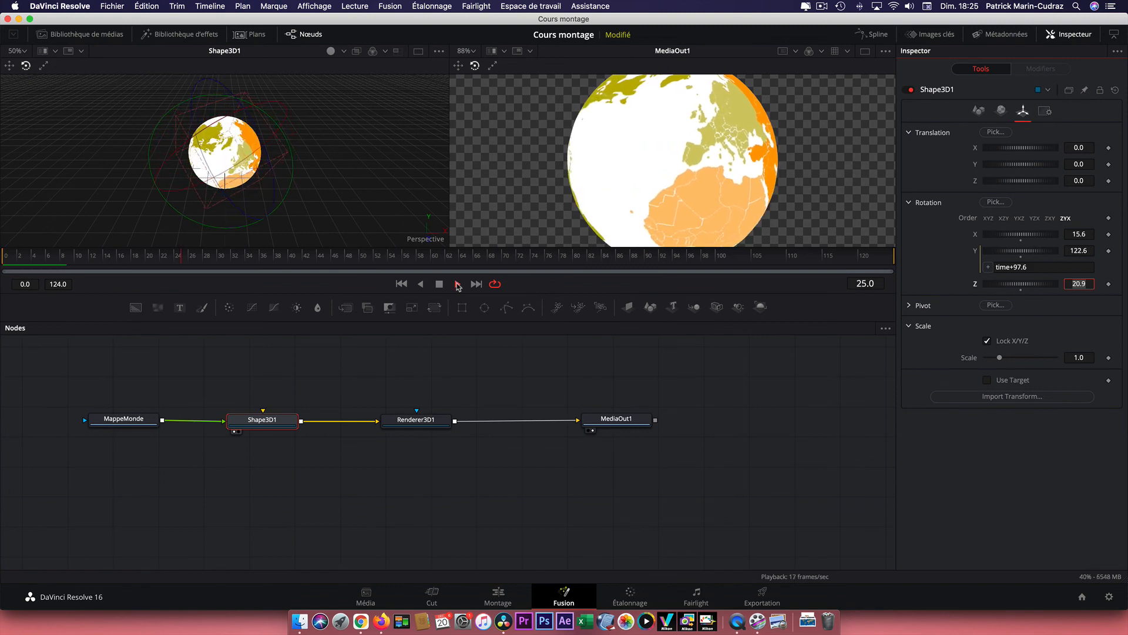
{"action": "left_click", "coordinate": [439, 284]}
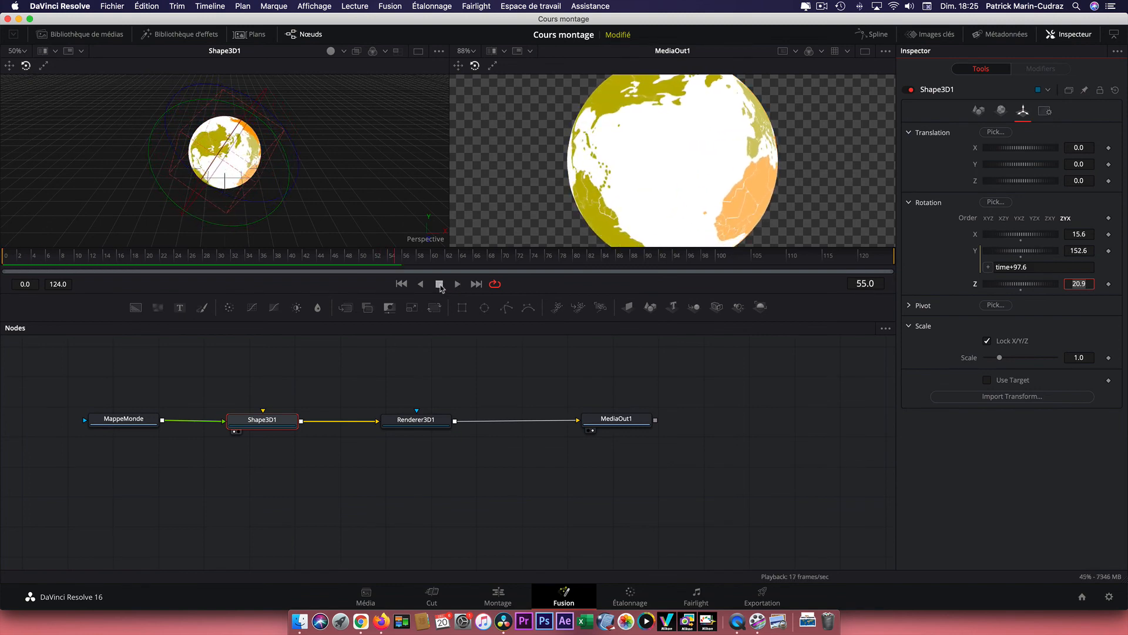
{"action": "left_click", "coordinate": [401, 284]}
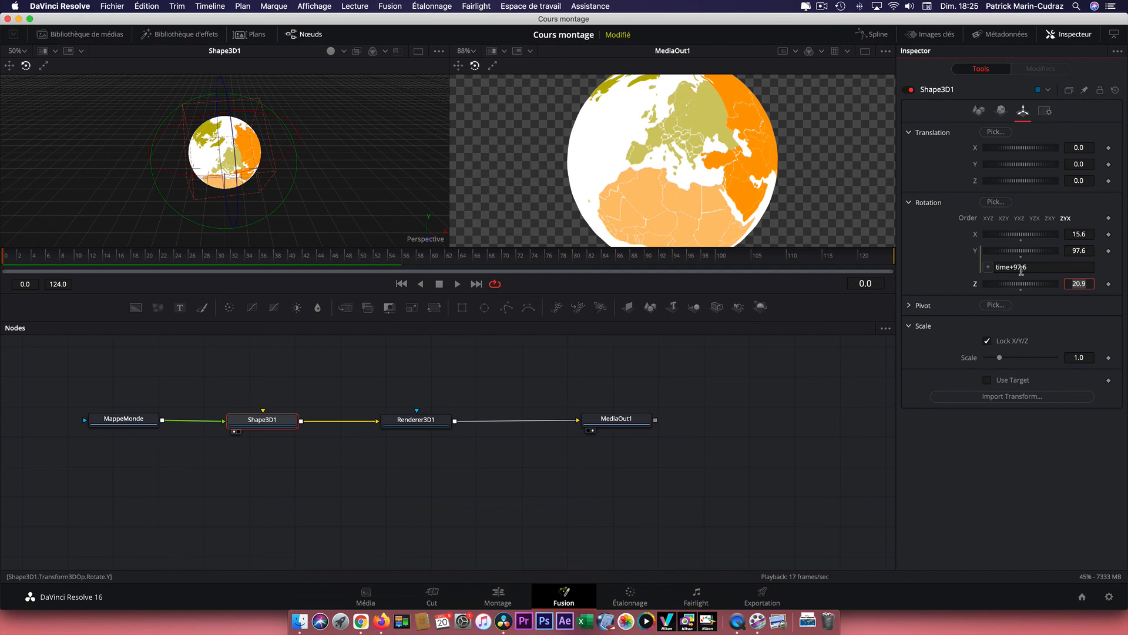
Reverse the globe's spin by changing the Y rotation expression to -time+97.6, and play the animation briefly to check it
{"action": "left_click", "coordinate": [996, 267]}
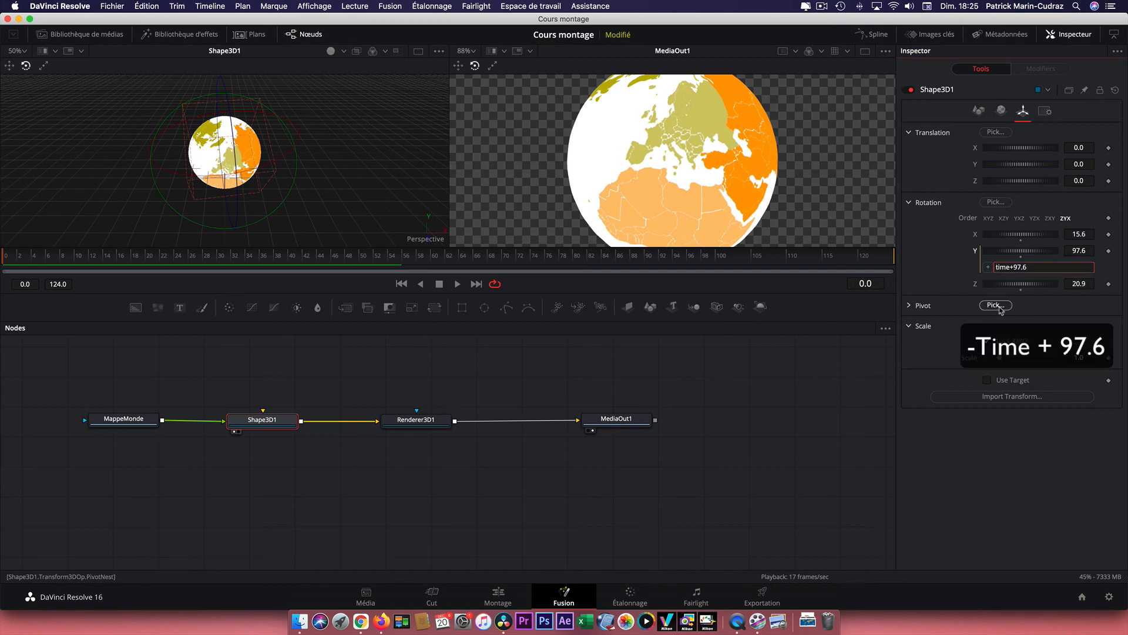
{"action": "type", "text": "-"}
{"action": "key", "text": "Tab"}
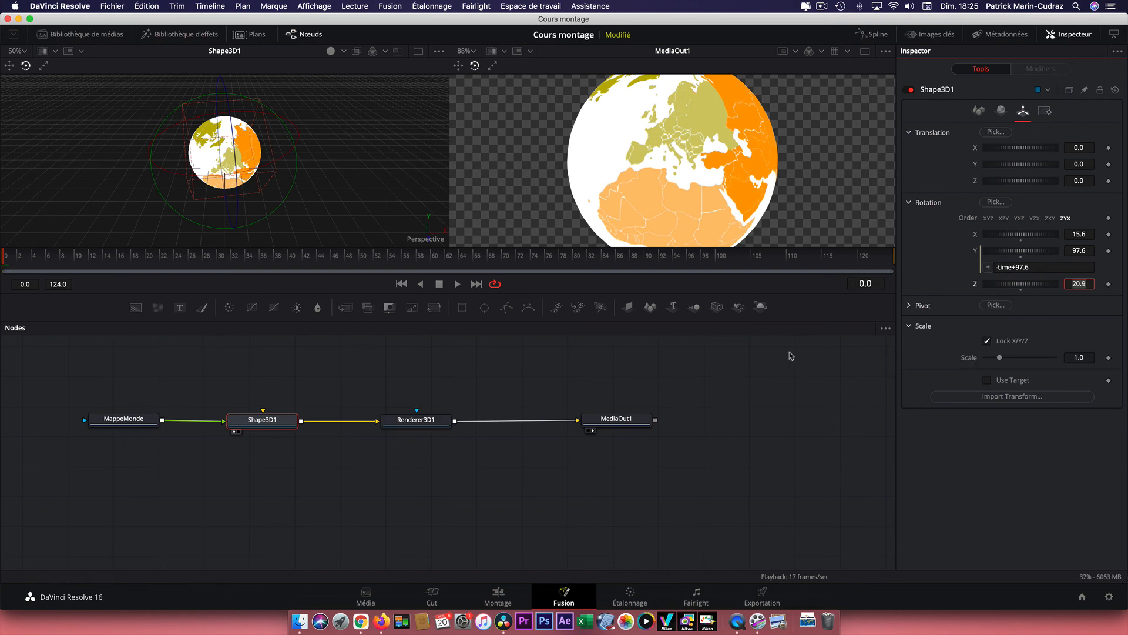
{"action": "left_click", "coordinate": [457, 284]}
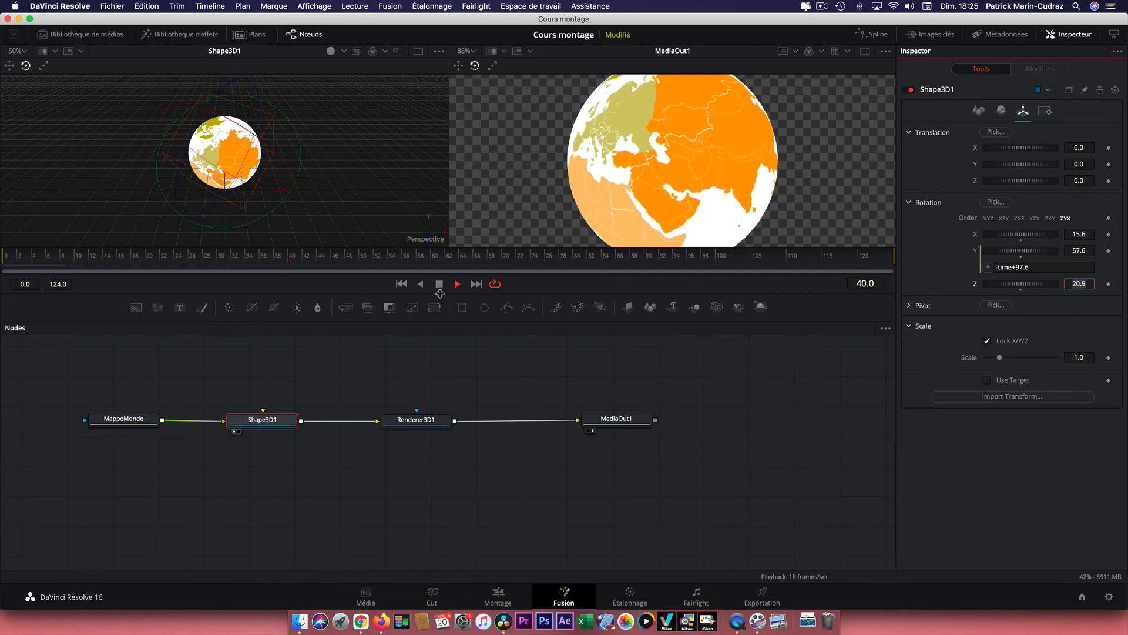
{"action": "left_click", "coordinate": [439, 285]}
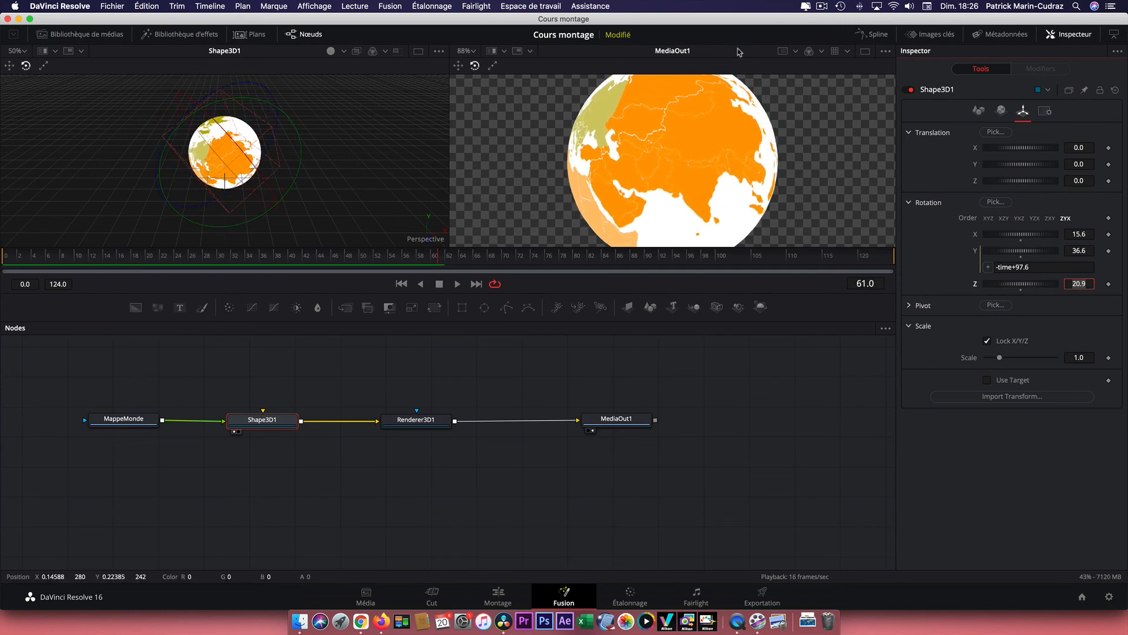